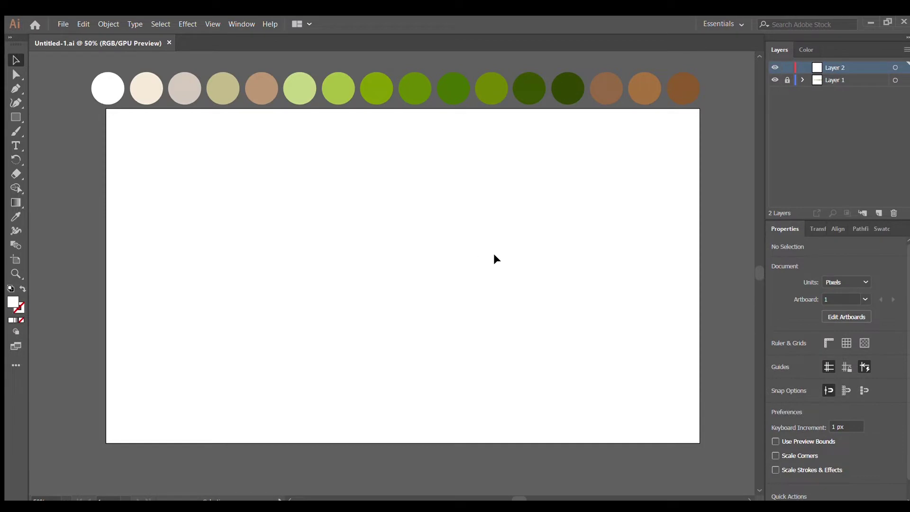
Sample the brown swatch colour and pick the Pen tool.
key("i")
left_click(688, 99)
left_click(16, 88)
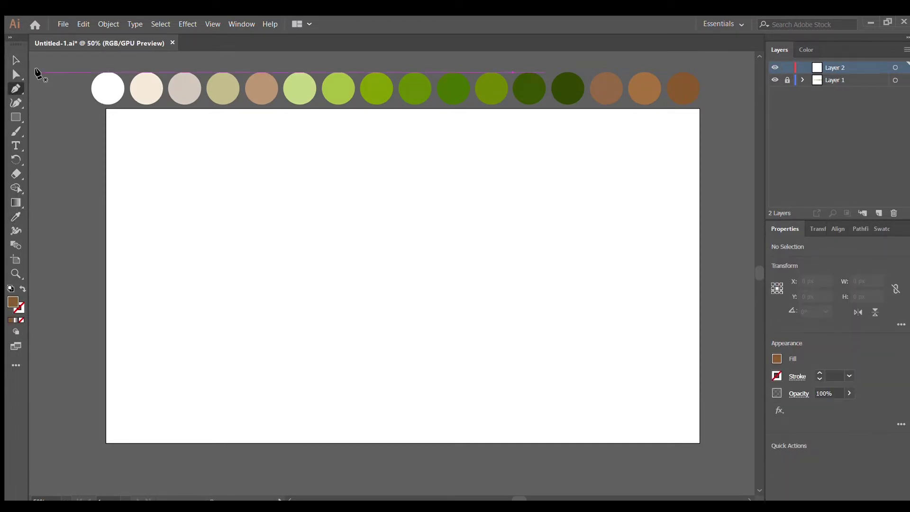
Set the zoom to 70% and the stroke weight to 8 pt.
type("70")
key("Return")
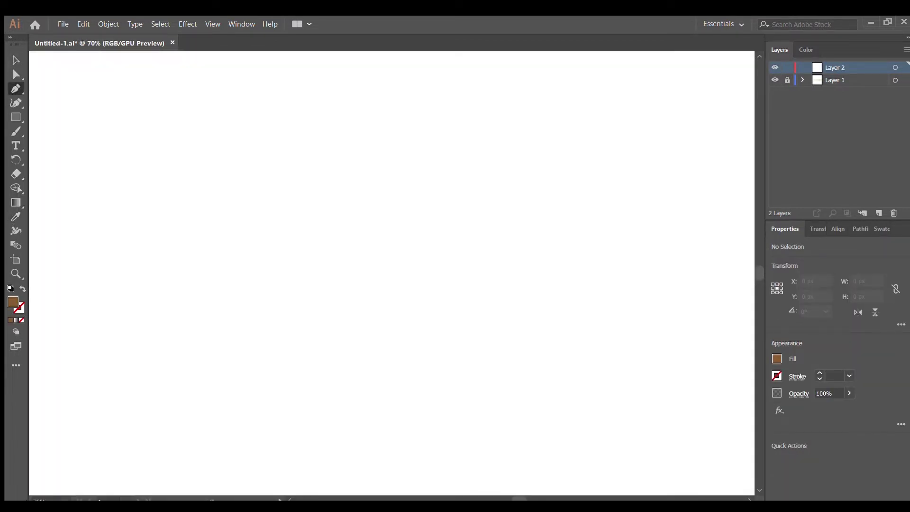
double_click(831, 376)
type("8")
key("Return")
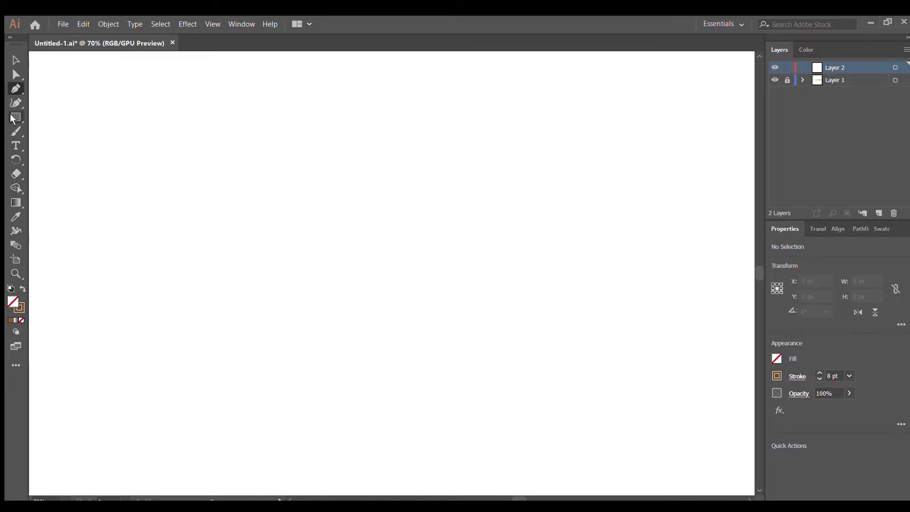
Draw a brown-outlined ellipse on the right with a smaller inner ring.
left_click_drag(637, 245, 700, 354)
key("v")
left_click_drag(632, 300, 619, 302)
left_click_drag(656, 254, 656, 256)
left_click_drag(683, 301, 688, 303)
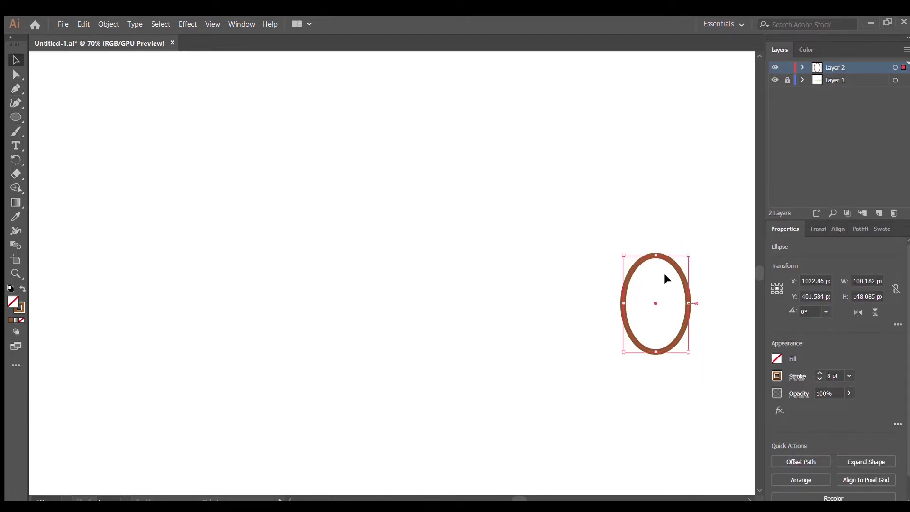
mouse_move(645, 270)
left_mouse_down()
mouse_move(655, 264)
mouse_move(579, 252)
left_mouse_up()
Copy the ellipse to the left and join the two ellipses' tops with a line.
left_click(659, 260)
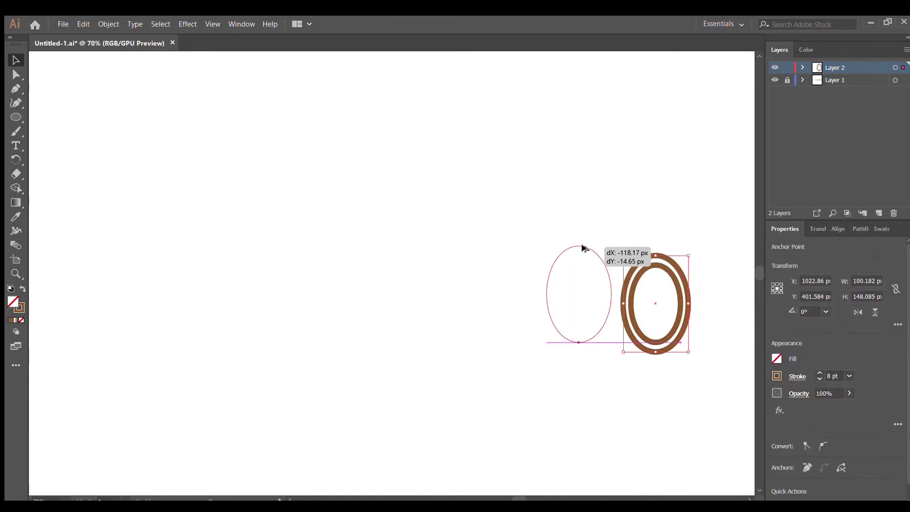
left_click_drag(574, 346, 574, 346)
left_click(541, 229)
key("p")
left_click(576, 245)
left_click(654, 254)
key("a")
left_click(673, 230)
Join the two ellipses' bottoms with a second line.
key("p")
left_click(574, 345)
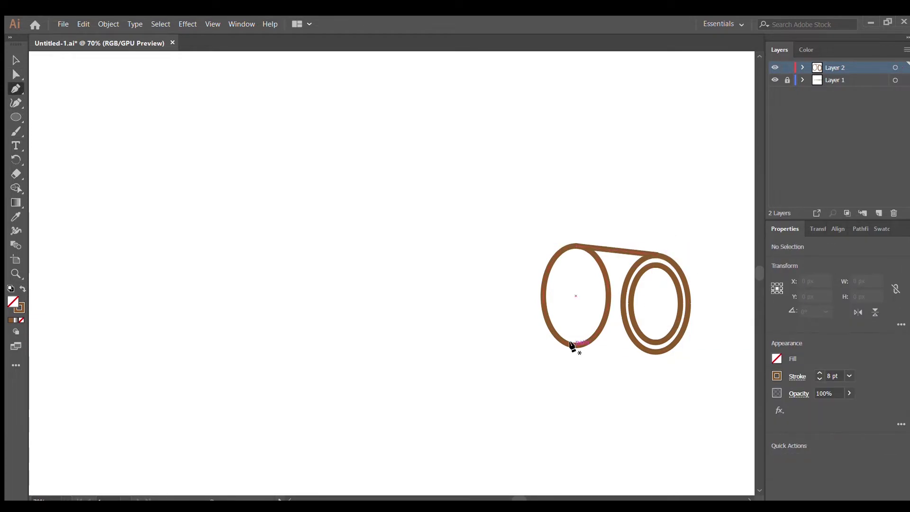
left_click(656, 353)
key("a")
left_click(662, 230)
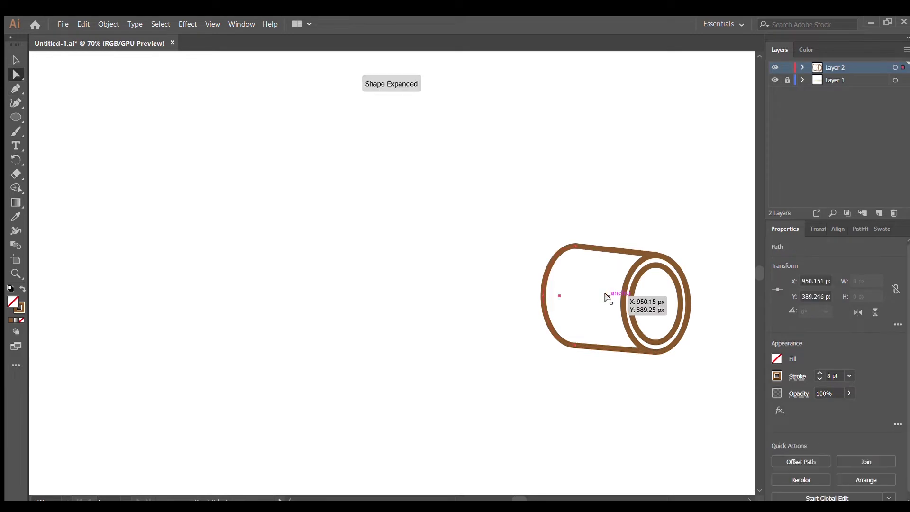
Add an ellipse copy at the tube's left end and trim the cylinder with Shape Builder.
key("v")
left_click_drag(624, 280, 533, 270)
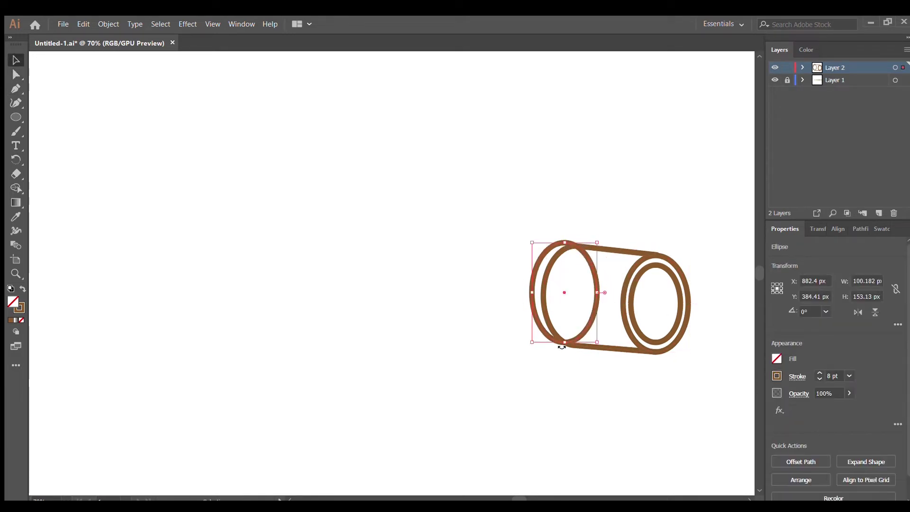
left_click_drag(564, 352, 564, 358)
left_click(602, 318)
key("ctrl+a")
key("shift+m")
Begin the first bristle curve above the handle.
key("p")
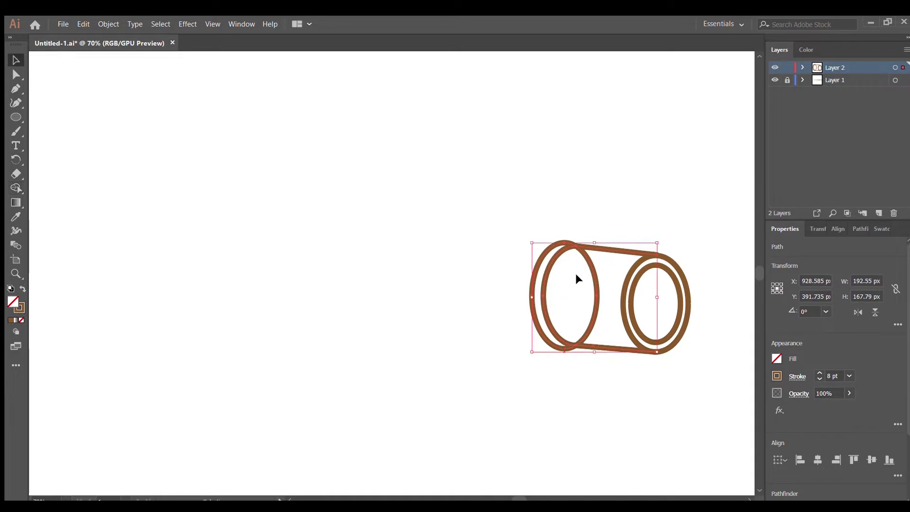
key("ctrl+shift+a")
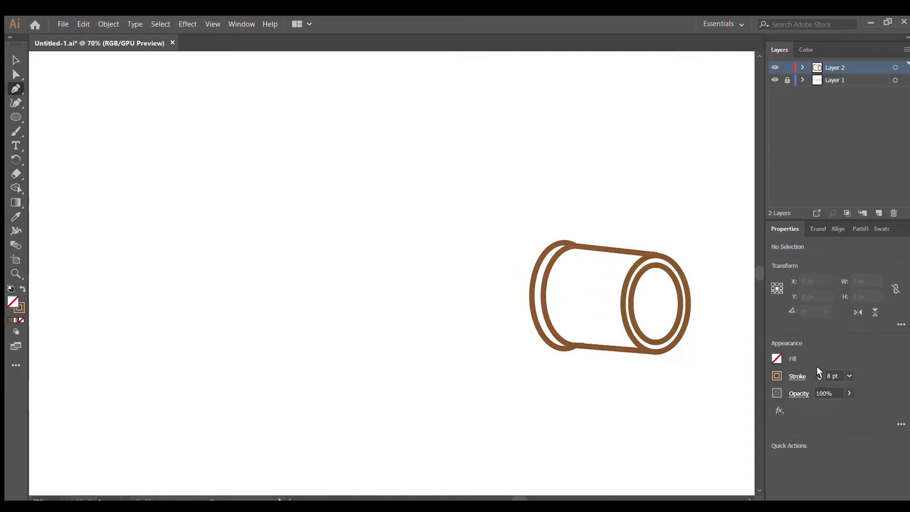
left_click_drag(471, 192, 485, 191)
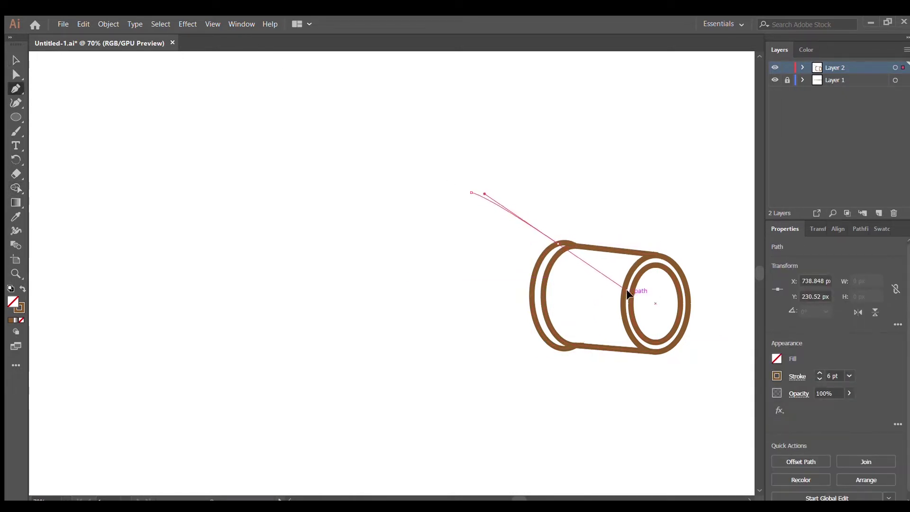
Draw the first curved bristle strands from the handle's top-left edge outward.
left_click_drag(557, 243, 456, 190)
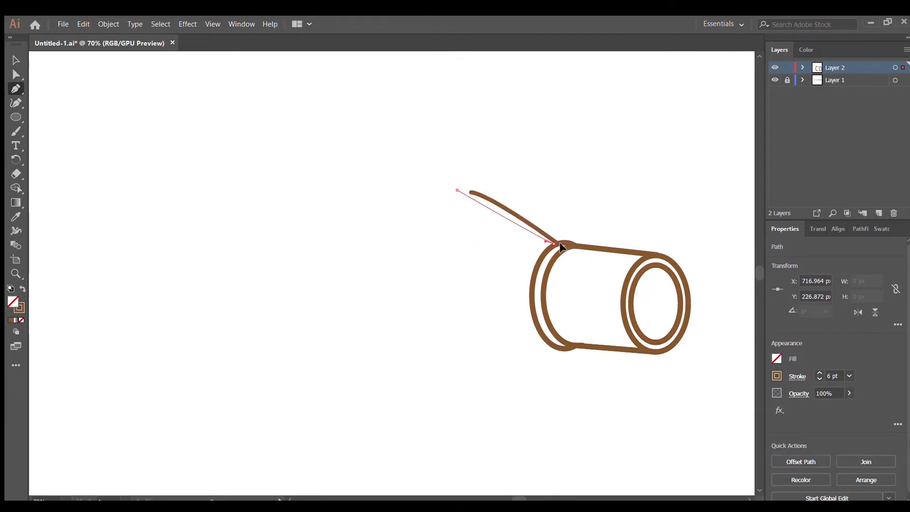
mouse_move(611, 280)
left_mouse_down()
mouse_move(547, 247)
mouse_move(653, 308)
left_mouse_up()
left_click(436, 189)
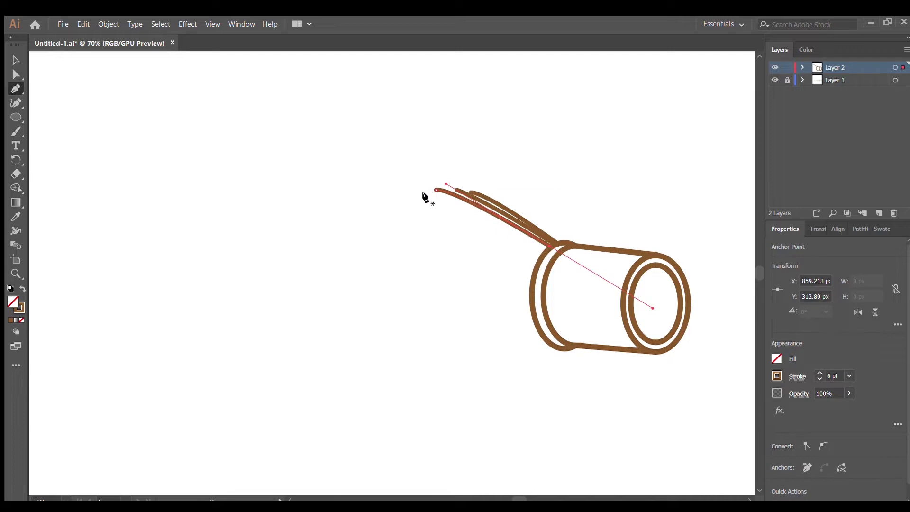
left_click_drag(486, 222, 547, 248)
left_click_drag(410, 198, 639, 311)
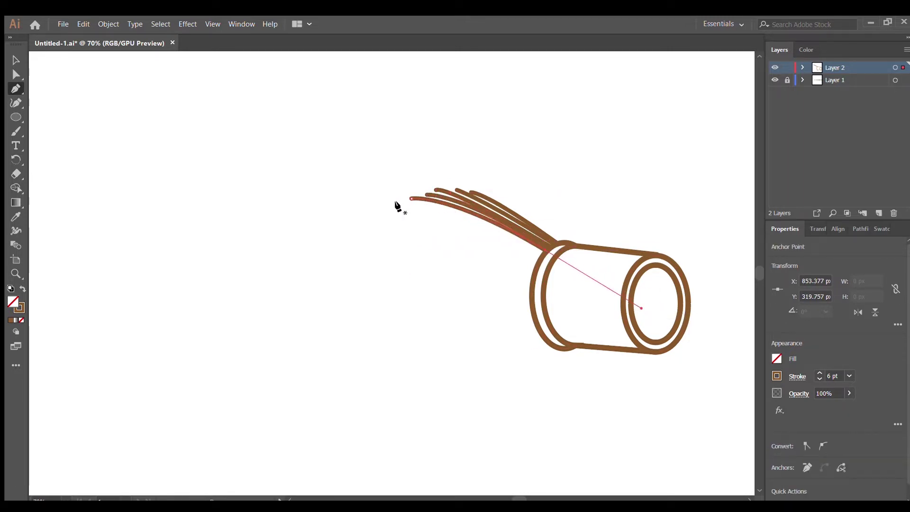
left_click_drag(399, 205, 588, 251)
Add lower curved bristles to complete the fan, then select the bristle strokes.
left_click_drag(393, 210, 687, 324)
left_click_drag(386, 218, 543, 266)
left_click_drag(376, 227, 677, 327)
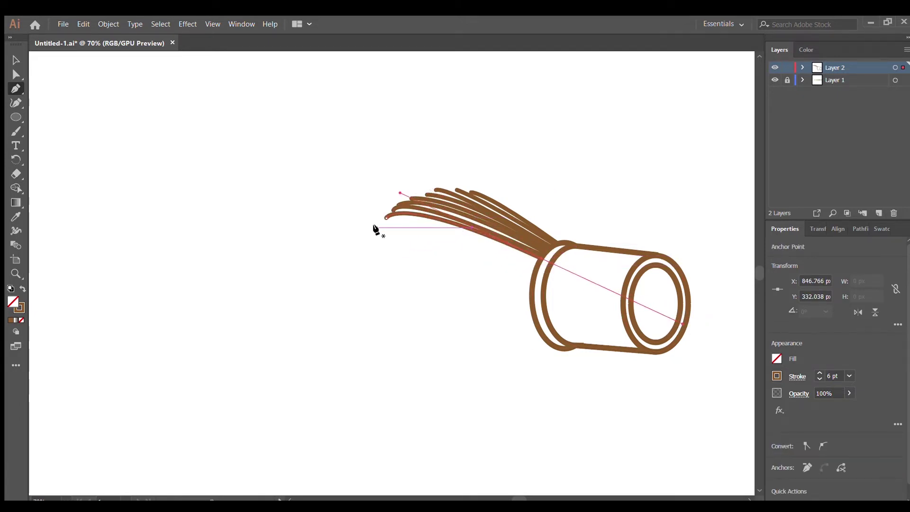
left_click_drag(371, 235, 688, 331)
mouse_move(370, 240)
left_mouse_down()
mouse_move(535, 268)
mouse_move(690, 325)
left_mouse_up()
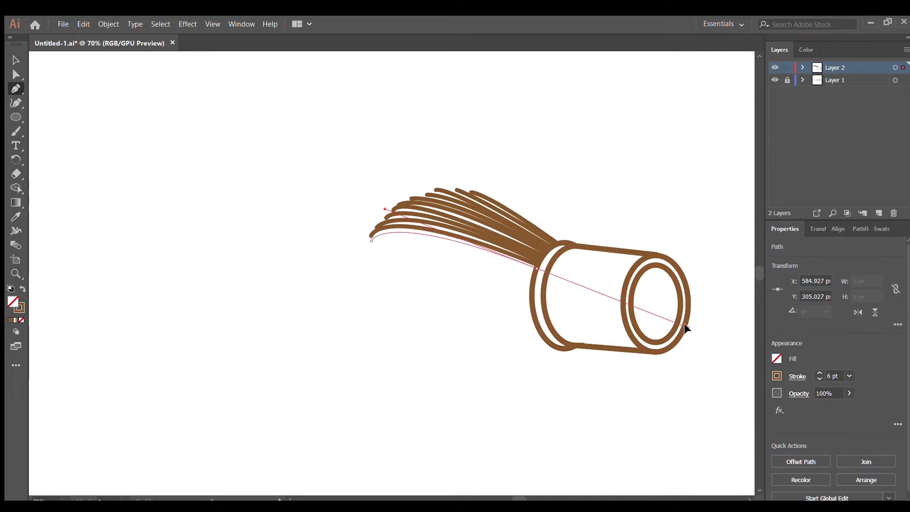
key("v")
left_click(436, 220)
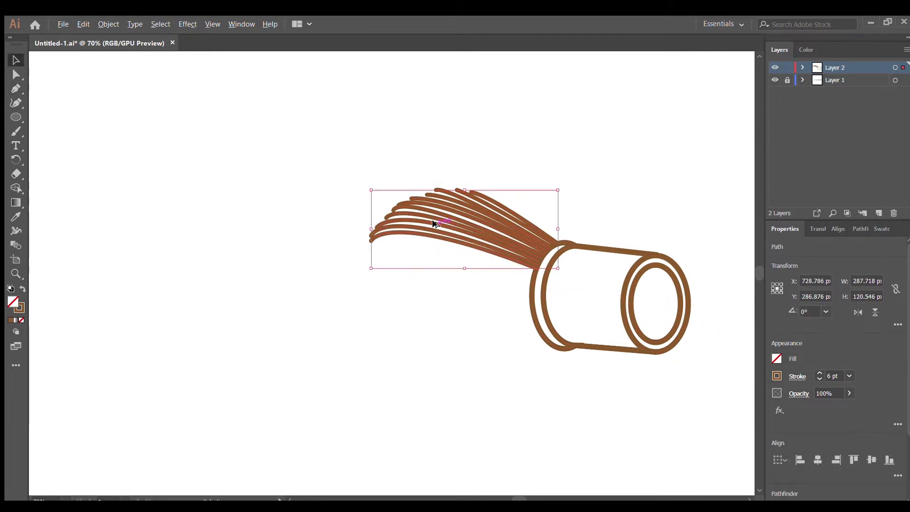
Copy the bristles downward, reflect the copy, and rotate it to about 342°.
mouse_move(436, 220)
left_mouse_down()
mouse_move(441, 303)
mouse_move(457, 319)
mouse_move(457, 337)
left_mouse_up()
left_click(874, 312)
left_click_drag(540, 367, 529, 380)
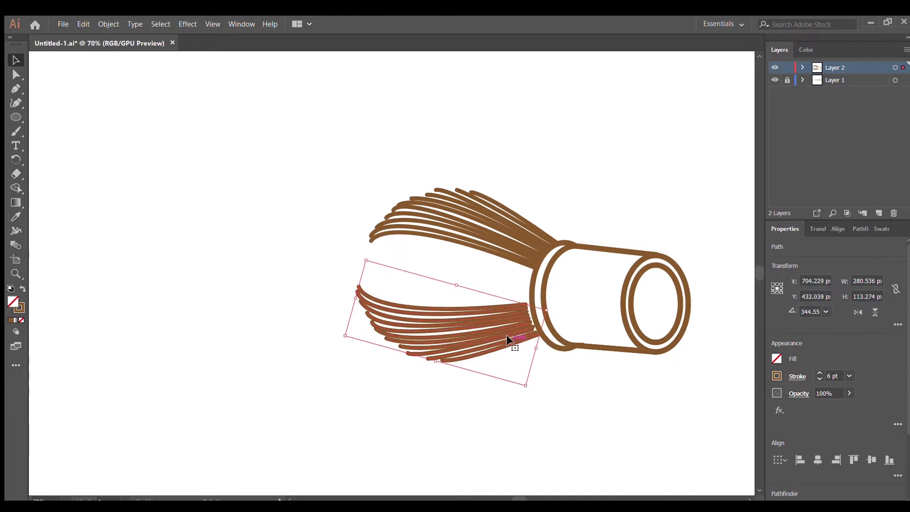
left_click_drag(528, 382, 528, 384)
left_click_drag(482, 337, 488, 337)
left_click_drag(528, 385, 534, 388)
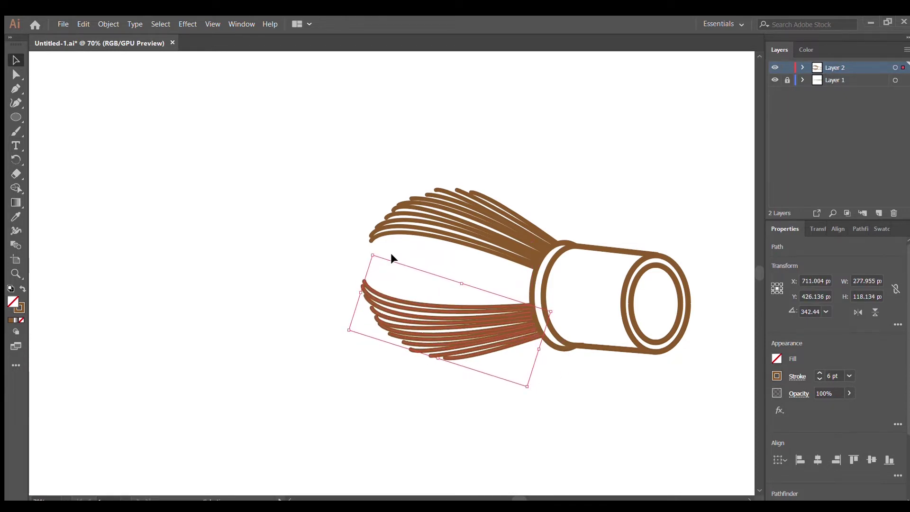
left_click(354, 269)
Start a new bristle strand from the upper fan's tip into the handle.
key("p")
left_click(371, 242)
left_click_drag(510, 268, 608, 302)
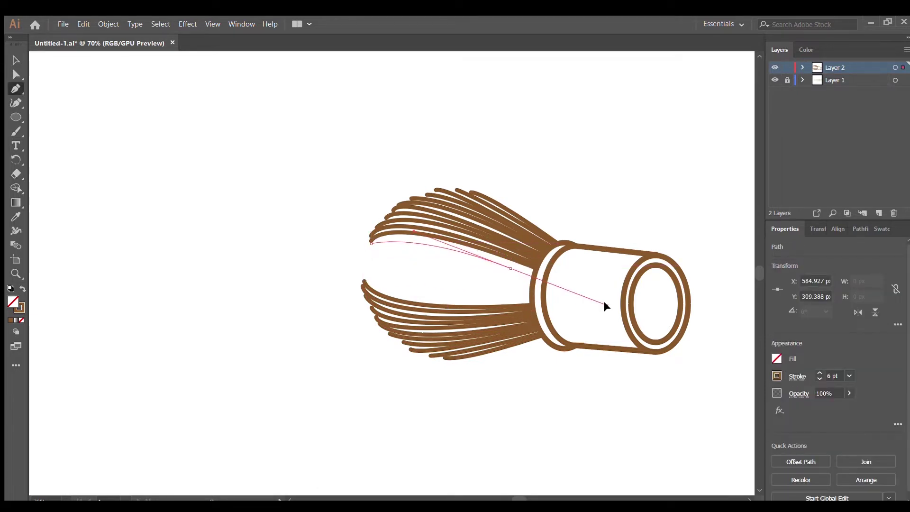
Draw middle bristle strands from the whisk's left edge into the handle.
key("Escape")
left_click(365, 248)
left_click_drag(398, 248, 412, 255)
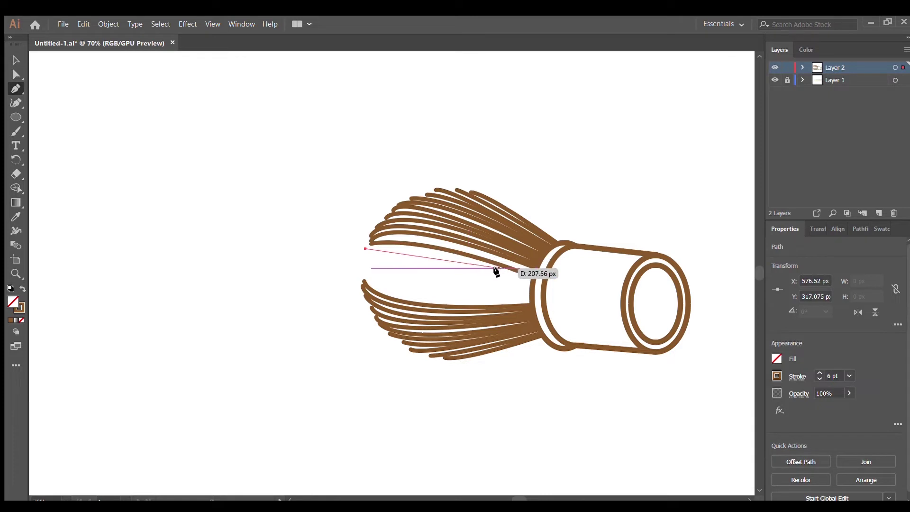
left_click_drag(530, 299, 530, 279)
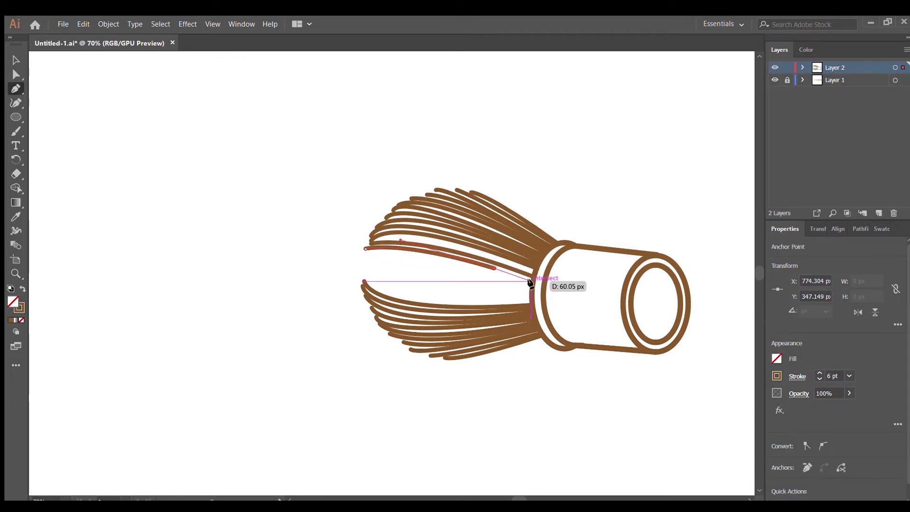
left_click(480, 279, "ctrl")
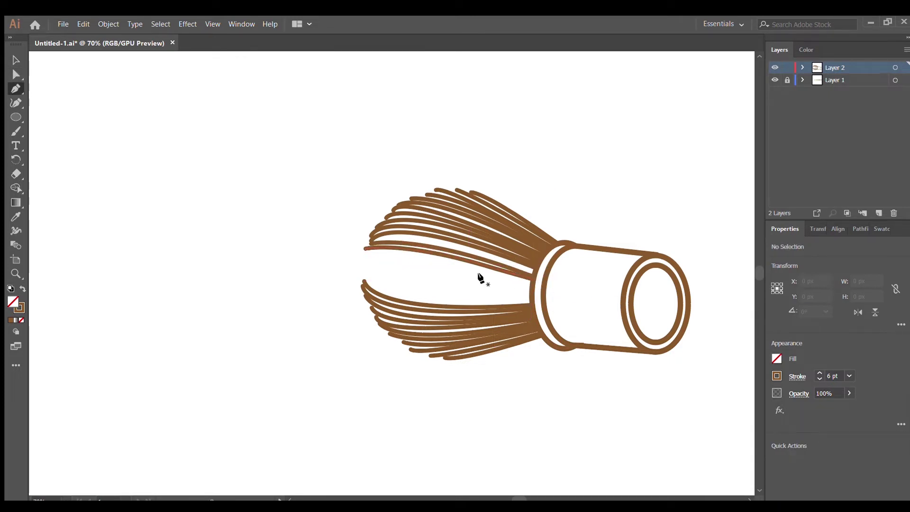
left_click(362, 263)
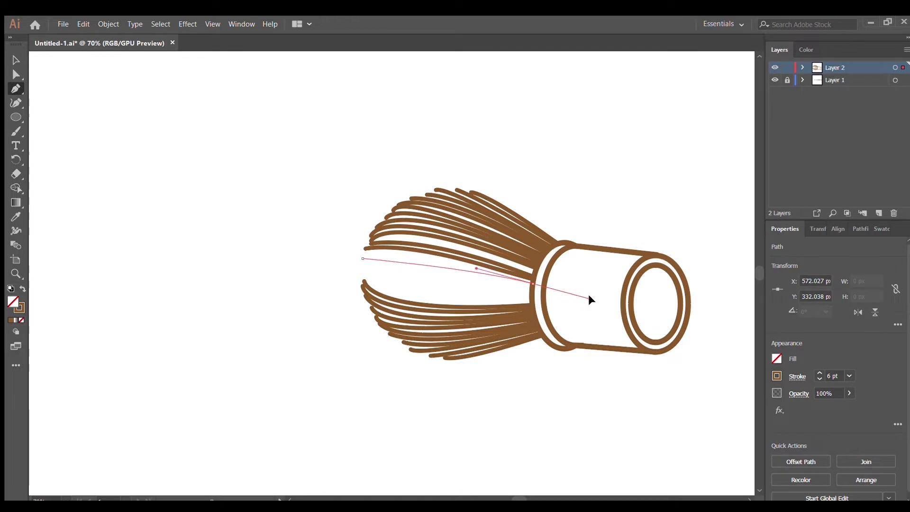
left_click(530, 299)
left_click(471, 290, "ctrl")
Add two more middle strands and place a copy of the handle crescent left of the whisk.
left_click(365, 273)
left_click_drag(530, 300, 576, 308)
left_click(366, 285)
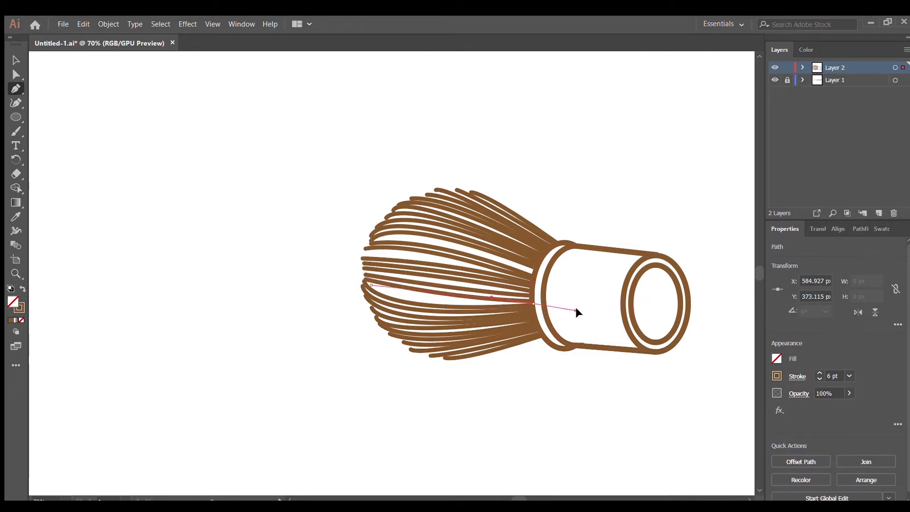
left_click(335, 264, "ctrl")
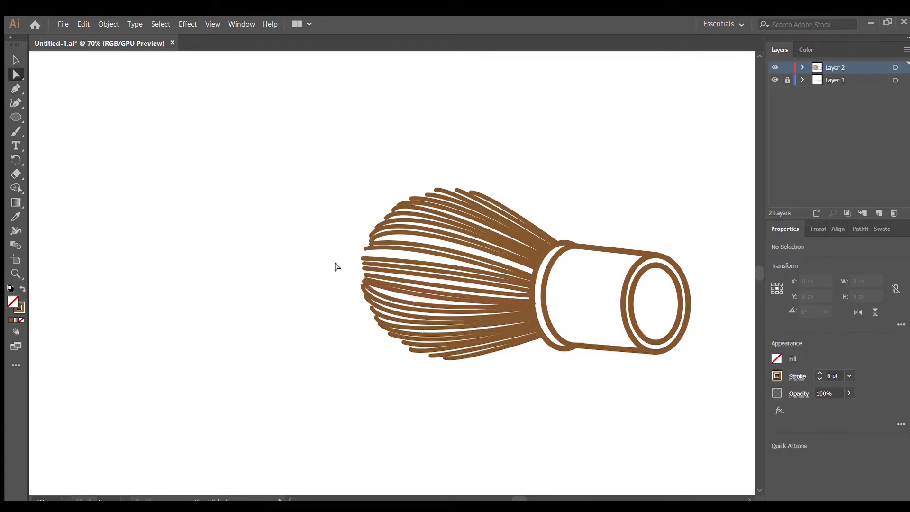
left_click(547, 249, "ctrl")
left_click_drag(563, 240, 223, 234)
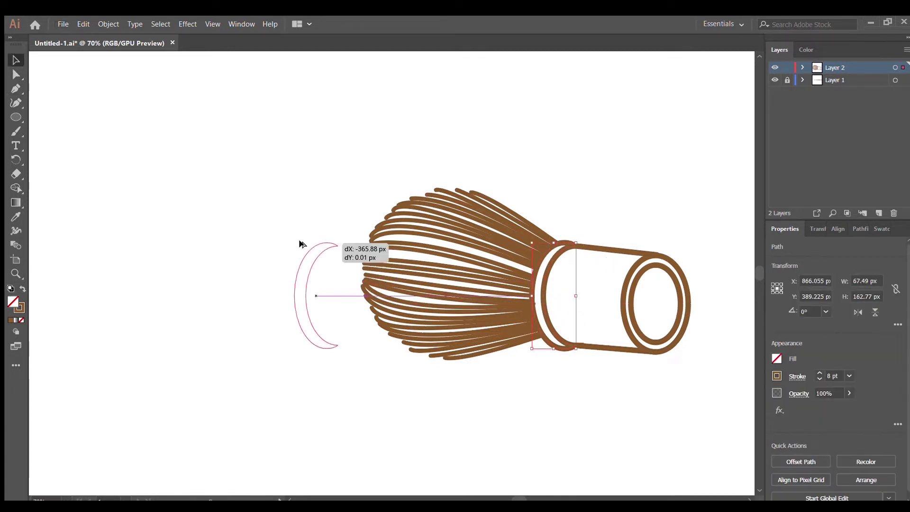
Draw a thin curved bristle line left of the crescent.
left_click(283, 317)
key("p")
left_click(190, 285)
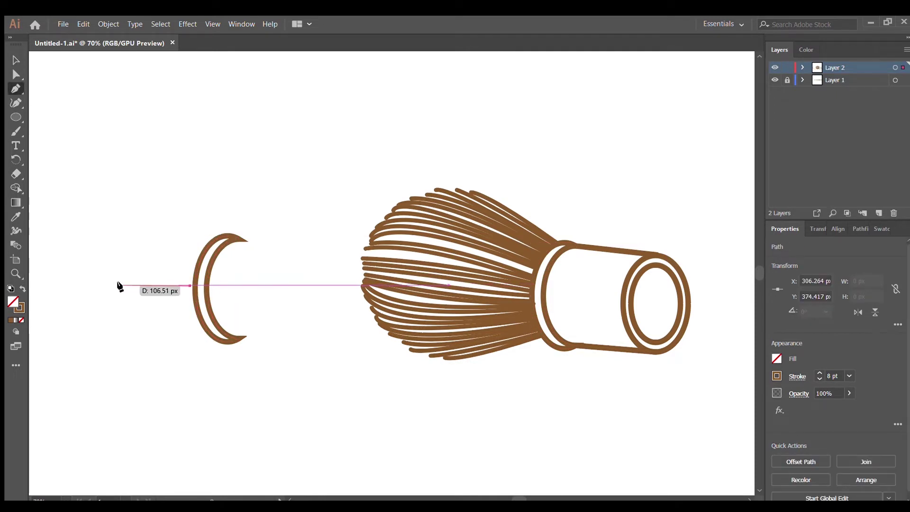
left_click_drag(121, 285, 103, 280)
key("a")
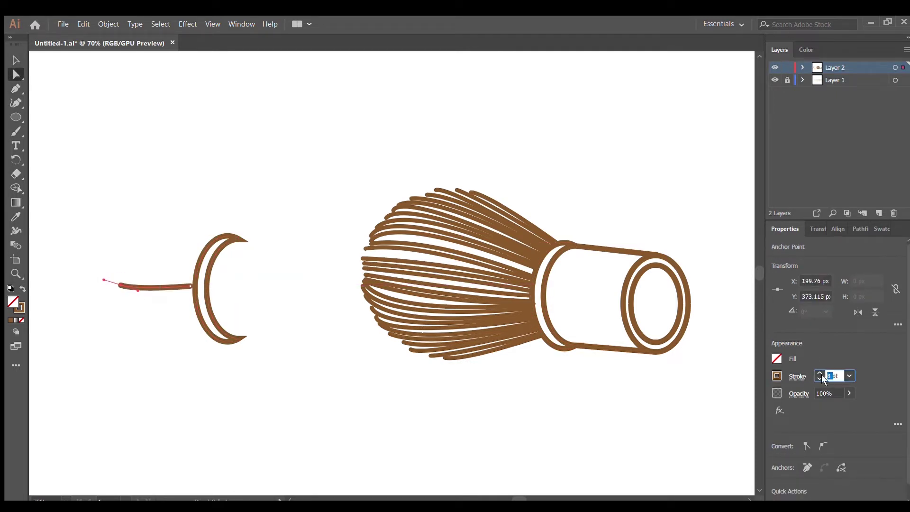
left_click(830, 375)
type("4")
key("v")
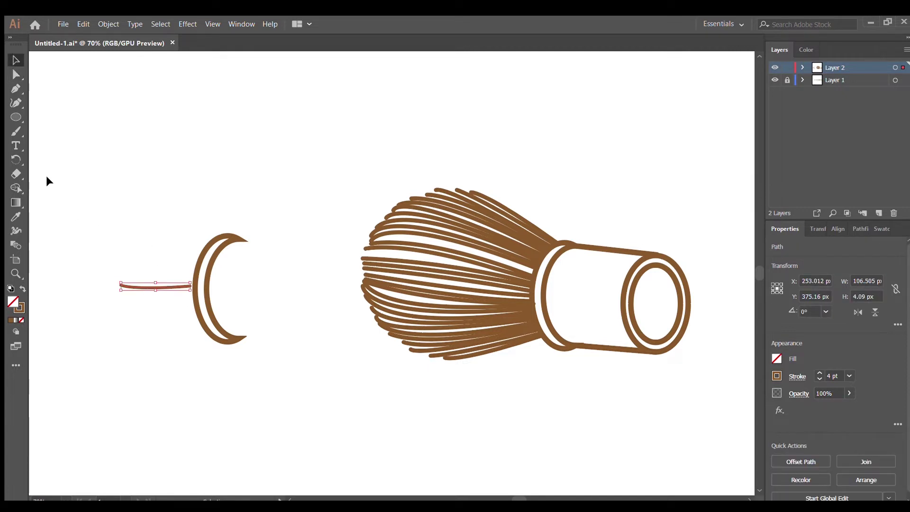
Fan rotated copies of the line around its right end and delete the leftover crescent copy.
left_click(22, 159)
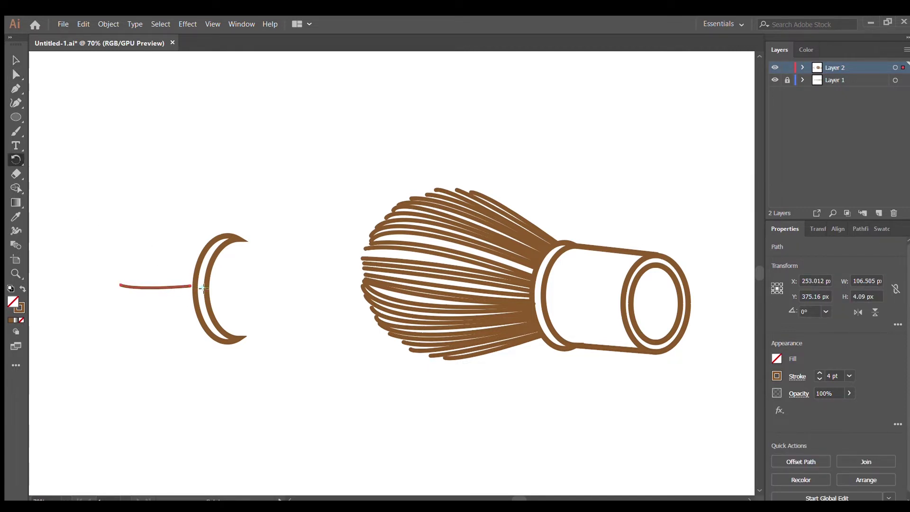
left_click_drag(205, 287, 205, 288)
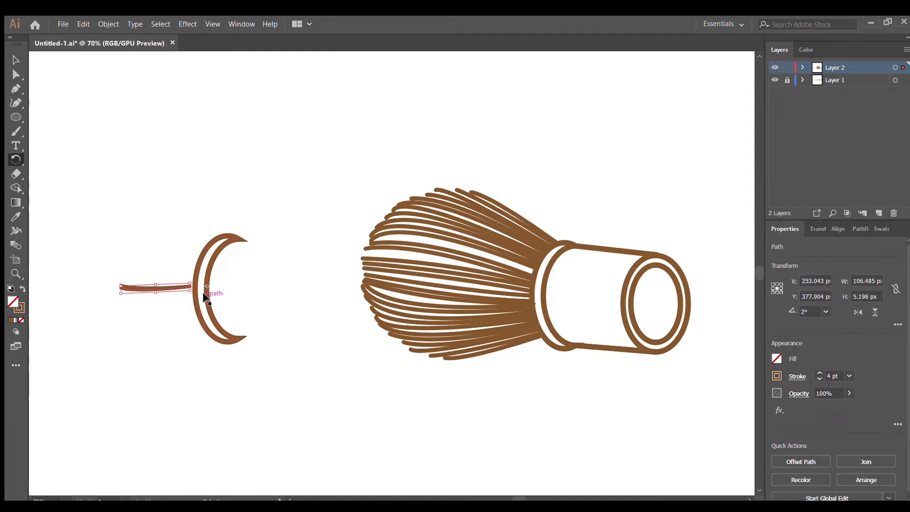
key("ctrl+d")
key("ctrl+d")
key("ctrl+d")
key("ctrl+d")
key("ctrl+d")
key("ctrl+d")
key("v")
left_click(234, 244)
key("Delete")
Duplicate the bristle-line fan into the whisk head and stretch it to fit.
left_click_drag(165, 265, 156, 350)
mouse_move(163, 308)
left_mouse_down()
mouse_move(167, 241)
mouse_move(513, 427)
mouse_move(505, 302)
left_mouse_up()
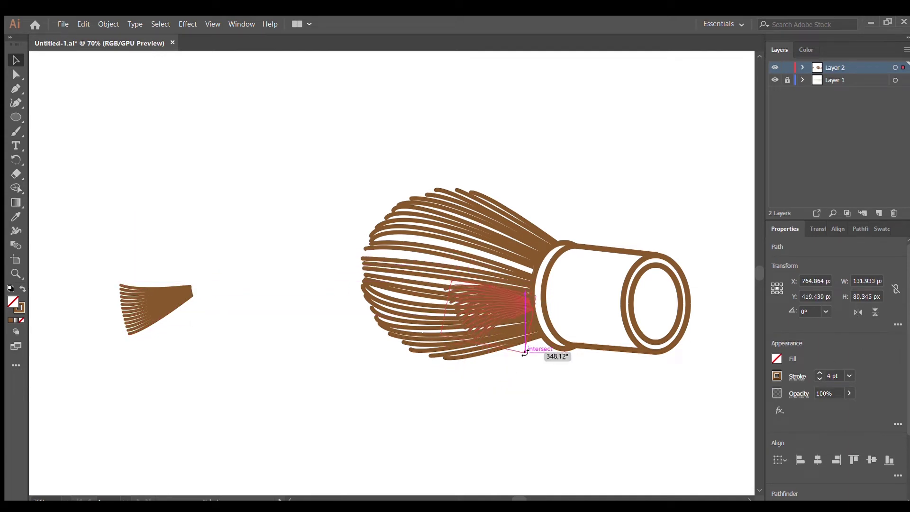
mouse_move(505, 303)
left_mouse_down()
mouse_move(464, 317)
mouse_move(430, 298)
mouse_move(480, 293)
left_mouse_up()
left_click_drag(479, 334, 480, 363)
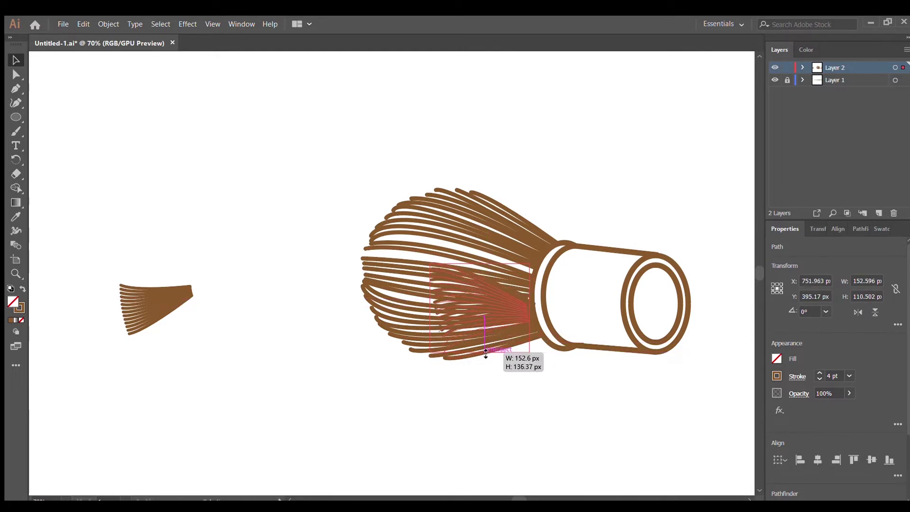
mouse_move(519, 313)
left_mouse_down()
mouse_move(520, 295)
mouse_move(506, 297)
mouse_move(512, 306)
left_mouse_up()
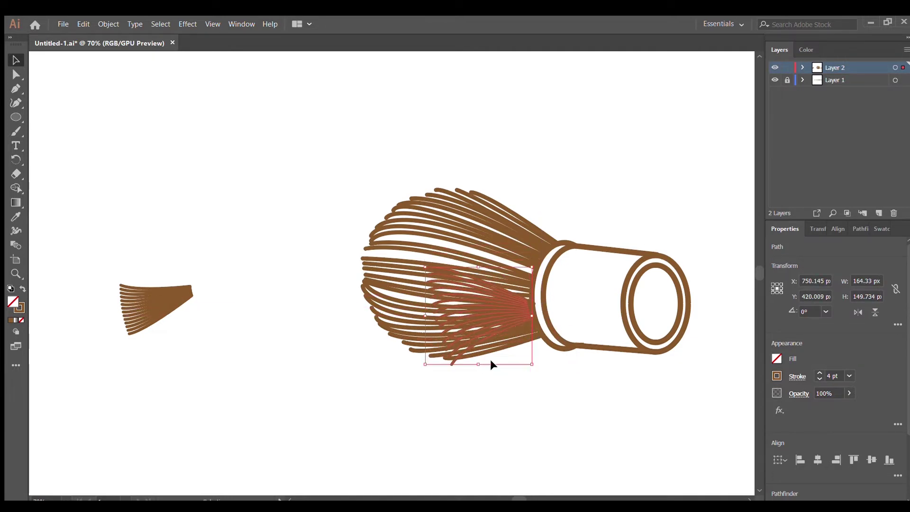
Move the remaining fan onto the upper whisk head, resize it, lock Layer 2 and add Layer 3.
left_click(166, 308)
left_click_drag(156, 335, 156, 361)
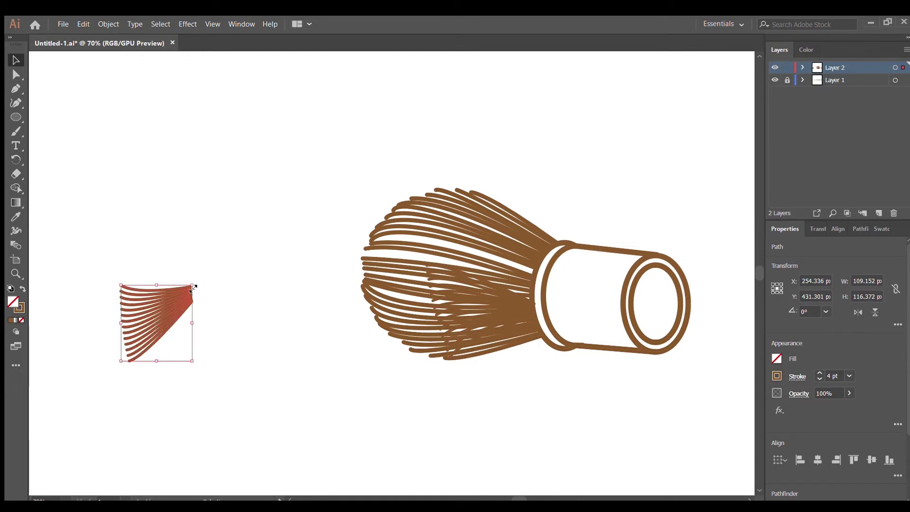
left_click_drag(178, 296, 543, 173)
mouse_move(505, 272)
left_mouse_down()
mouse_move(539, 308)
mouse_move(503, 252)
left_mouse_up()
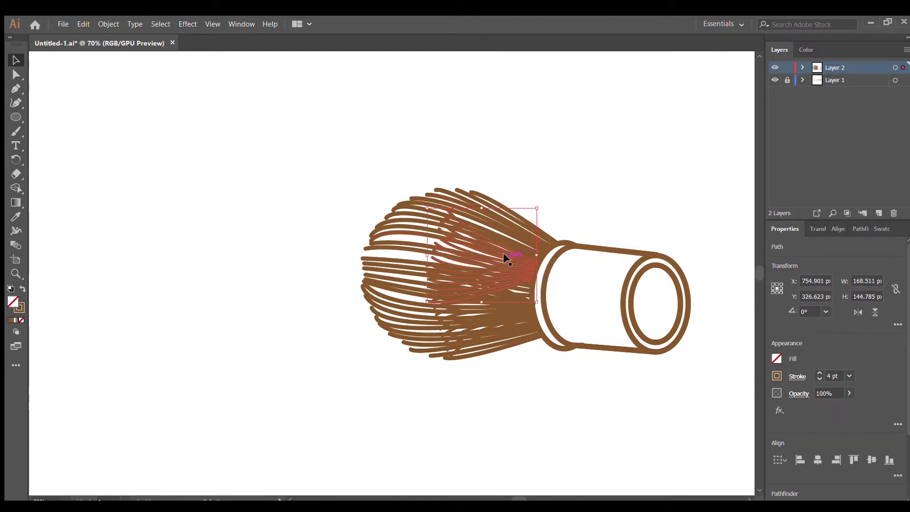
left_click_drag(428, 254, 428, 240)
left_click_drag(502, 266, 510, 275)
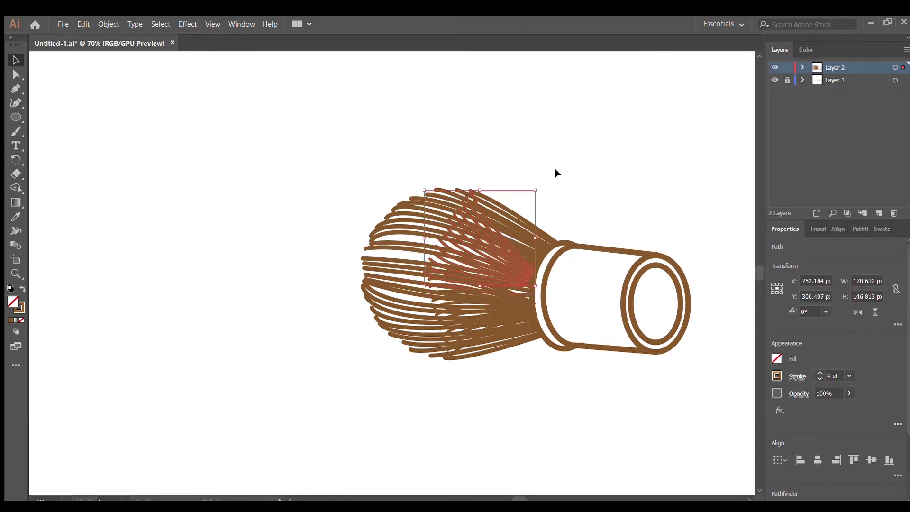
left_click(425, 241)
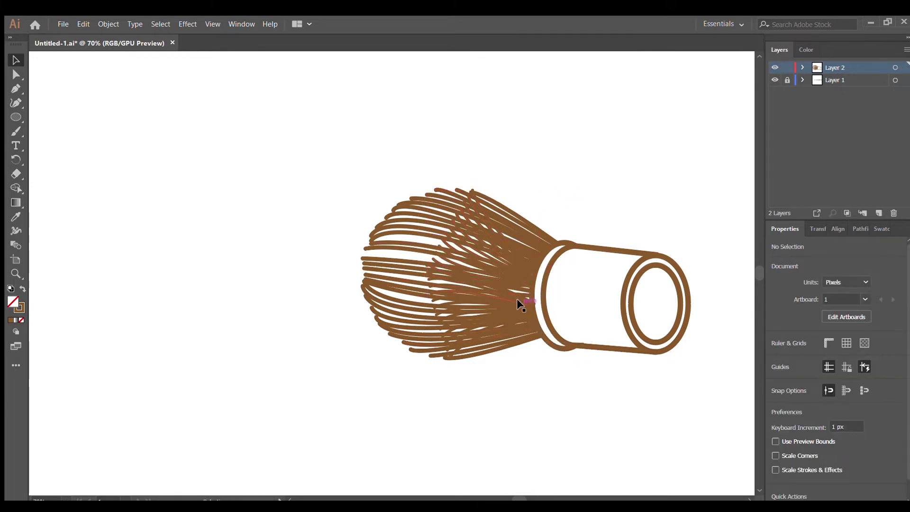
left_click(787, 68)
left_click(878, 213)
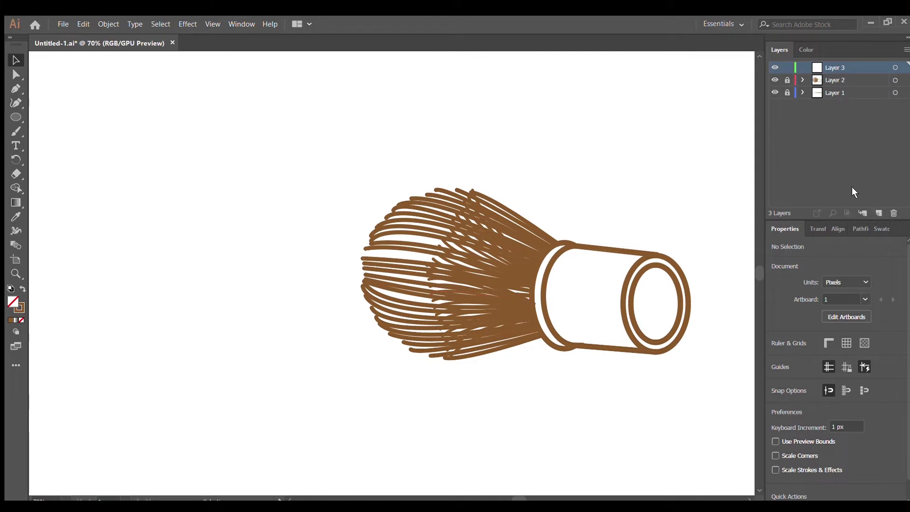
Move Layer 3 below Layer 2 and draw a large circle with a smaller copy inside.
left_click_drag(839, 67, 844, 87)
left_click(18, 118)
left_click_drag(426, 265, 630, 469)
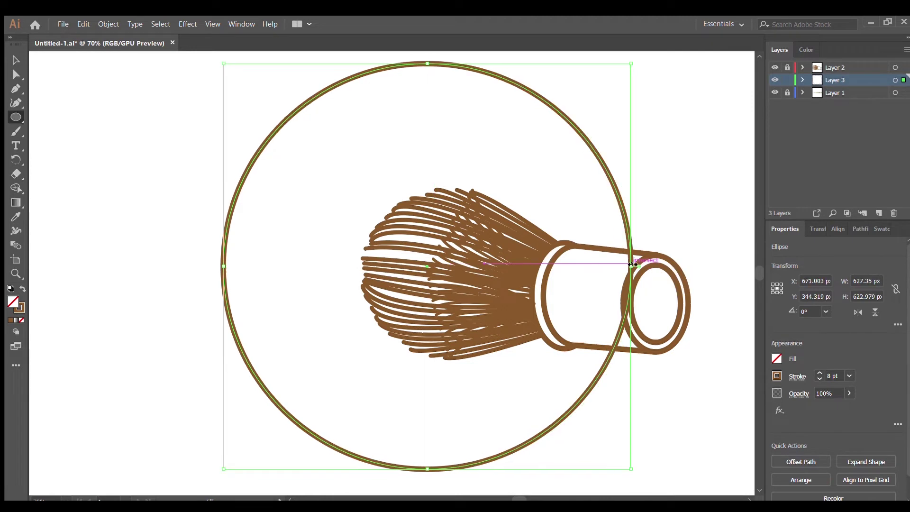
left_click_drag(426, 262, 611, 265)
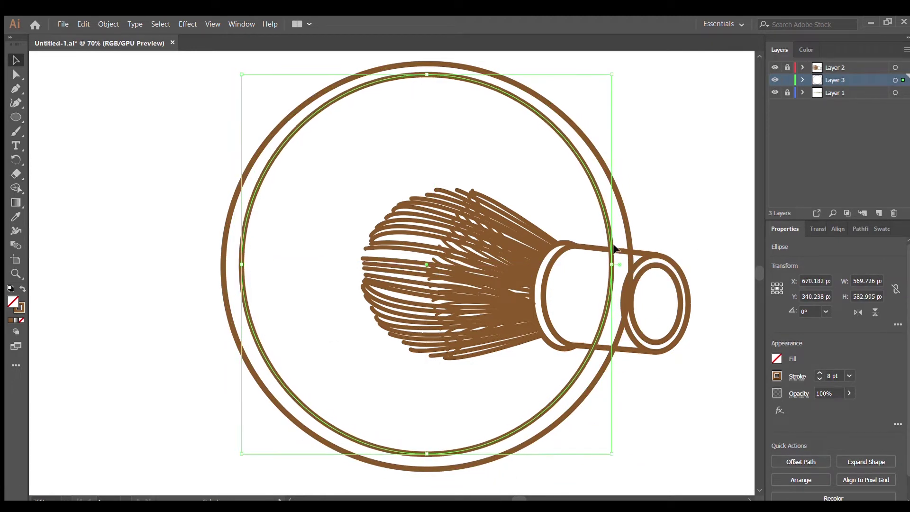
left_click_drag(427, 75, 426, 77)
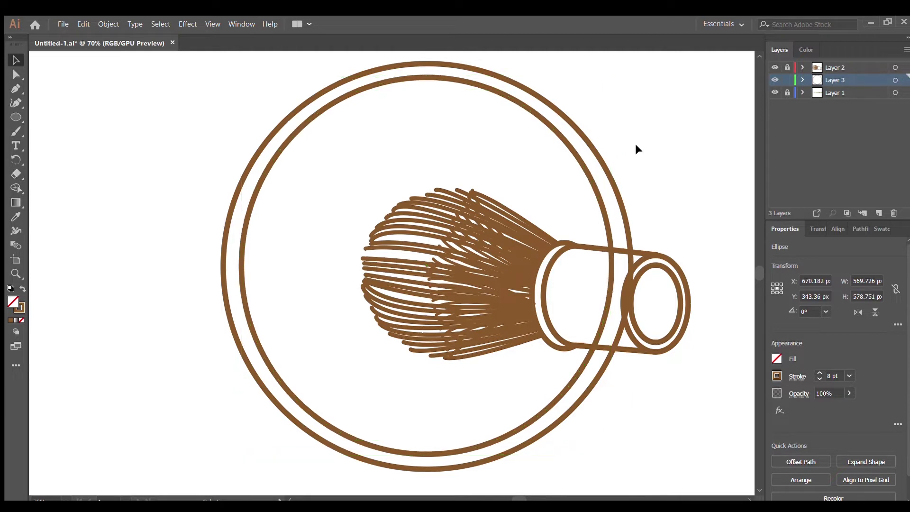
left_click_drag(366, 114, 364, 112)
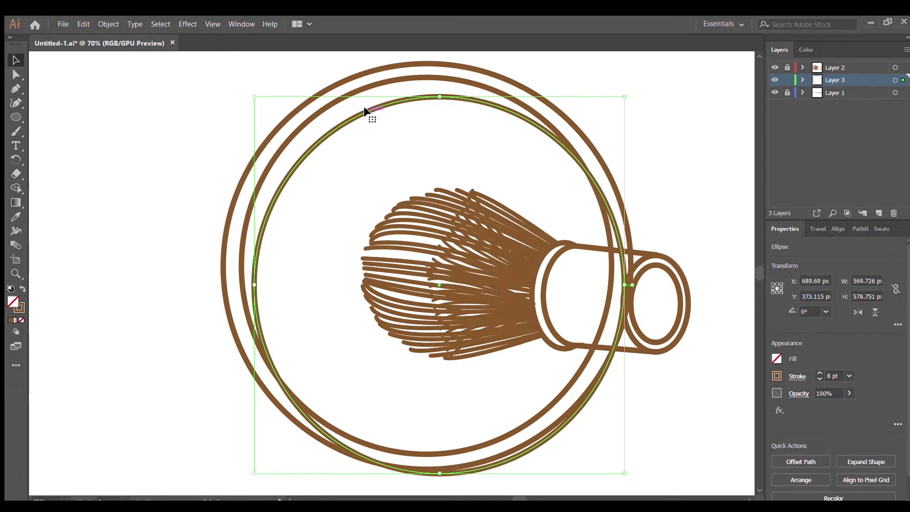
Give the copied circle a 4 pt stroke and shrink it.
double_click(832, 376)
type("4")
key("Return")
left_click_drag(624, 97, 595, 102)
mouse_move(424, 473)
left_mouse_down()
mouse_move(425, 426)
mouse_move(424, 450)
left_mouse_up()
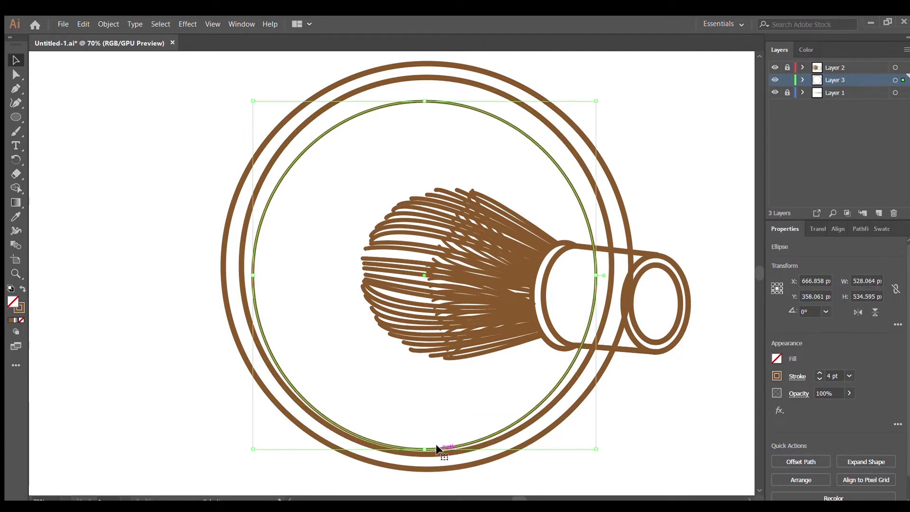
Shift the thin circle down-right and narrow its sides and bottom.
left_click(337, 228)
left_click_drag(340, 129, 348, 138)
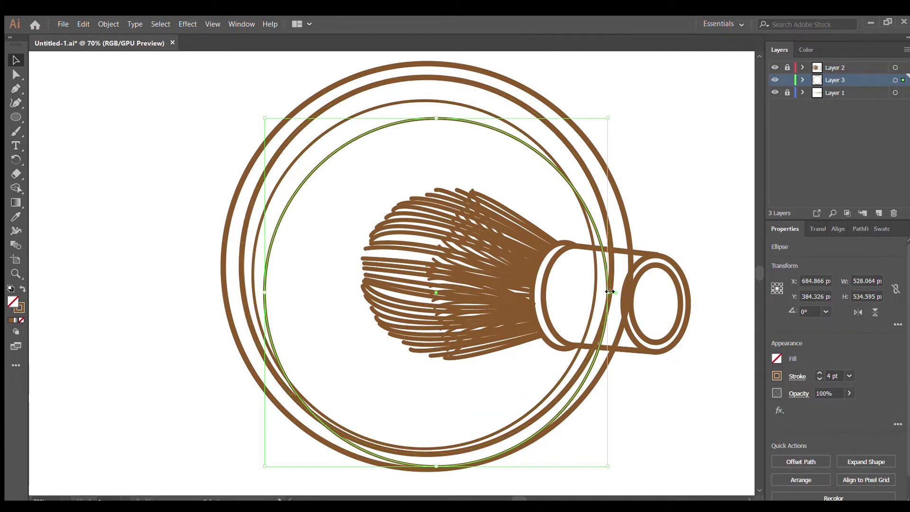
left_click_drag(258, 290, 268, 290)
left_click_drag(433, 457, 427, 446)
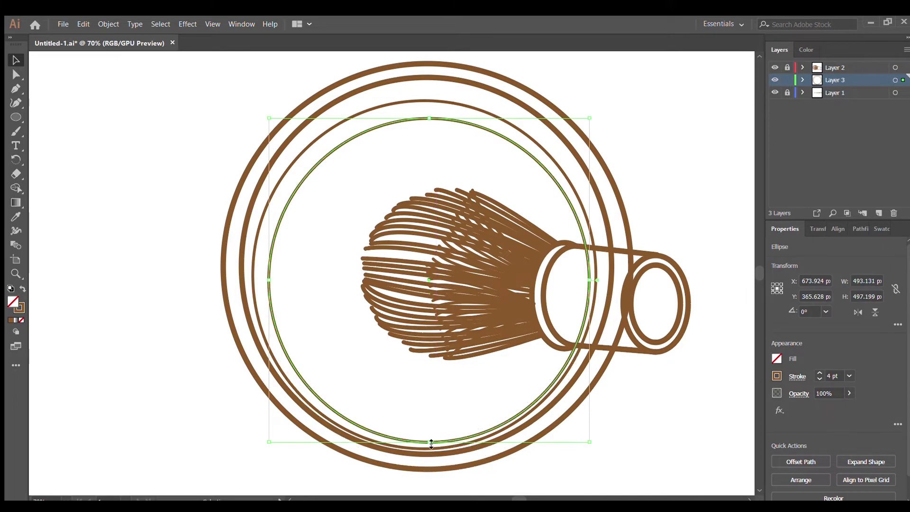
left_click_drag(589, 281, 586, 282)
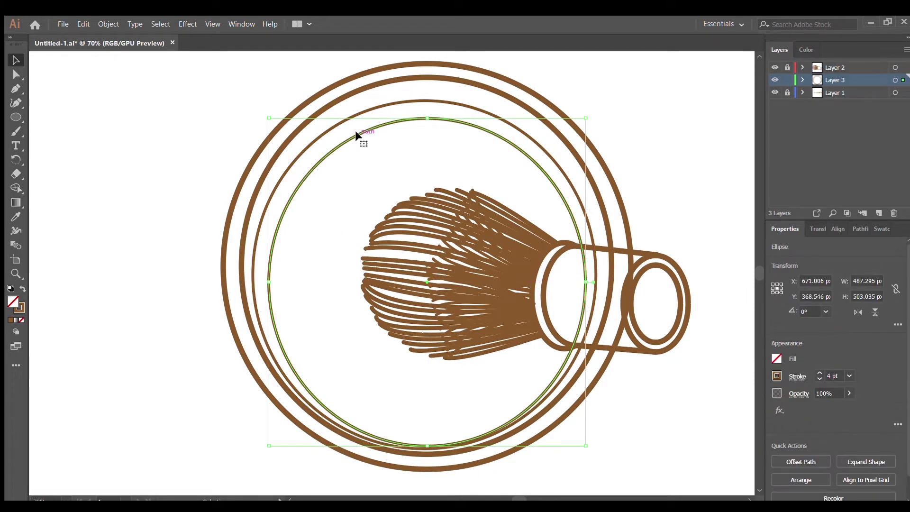
Place another thin ring lower and right, tightening its right side and bottom.
left_click_drag(355, 130, 364, 152)
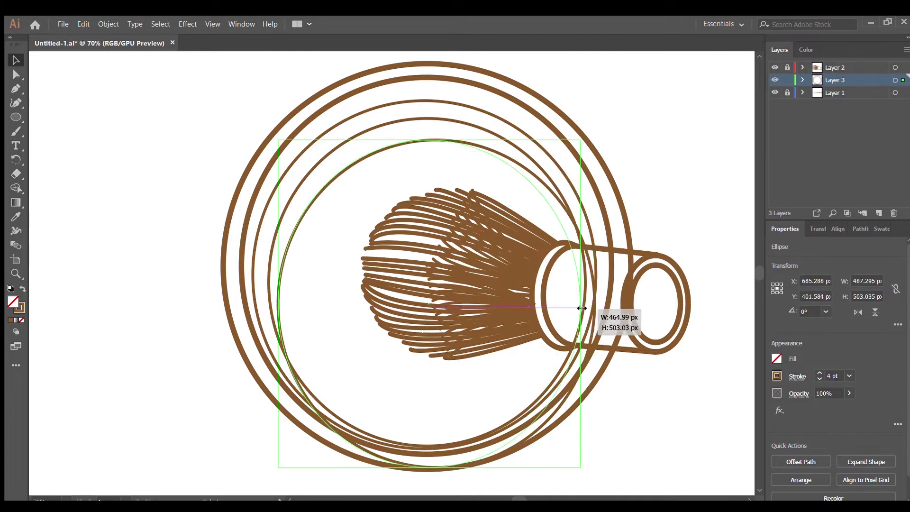
left_click_drag(595, 305, 585, 305)
left_click_drag(430, 467, 438, 437)
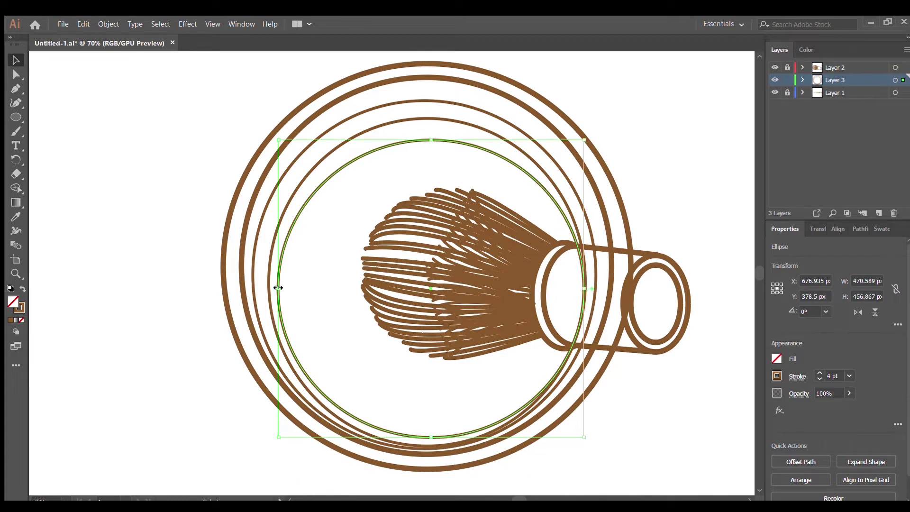
left_click_drag(584, 288, 579, 288)
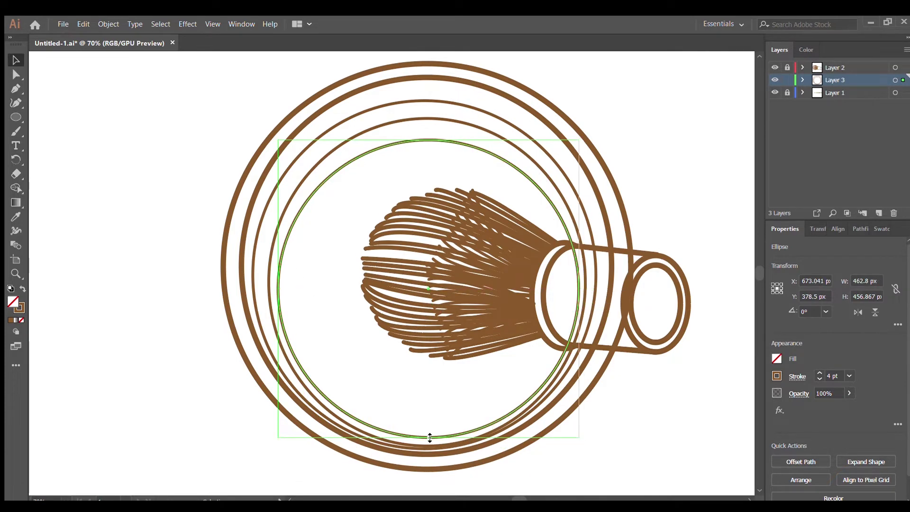
left_click(437, 98)
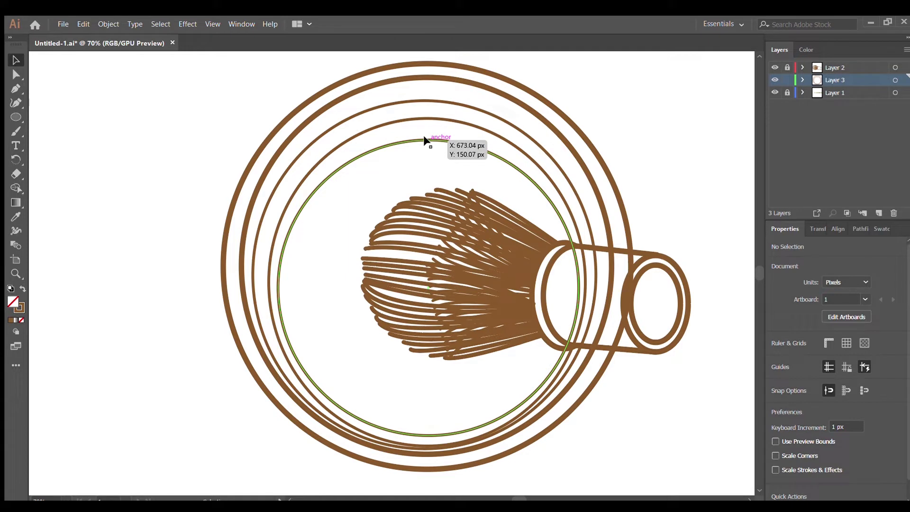
Select a bristle strand at the whisk's bottom, then clear the selection.
left_click(540, 302)
key("ctrl+shift+a")
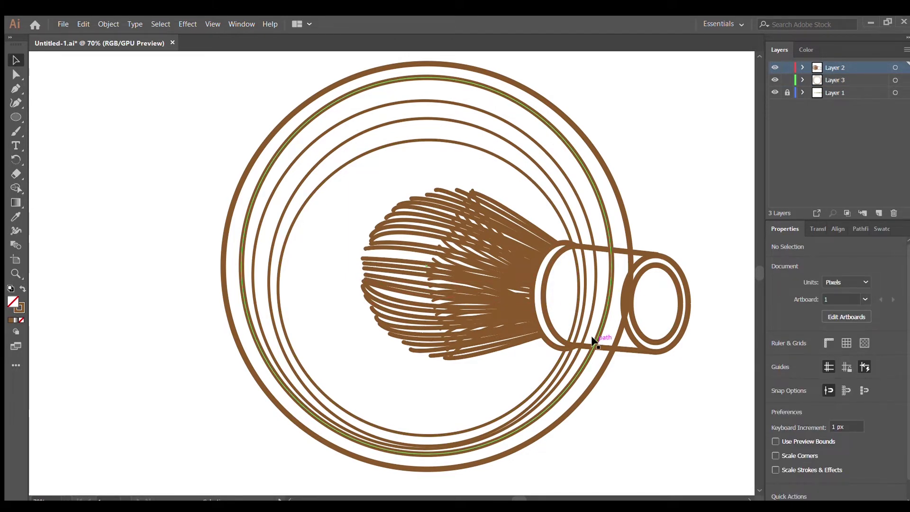
mouse_move(593, 340)
left_mouse_down()
mouse_move(447, 368)
mouse_move(455, 376)
left_mouse_up()
key("ctrl+shift+a")
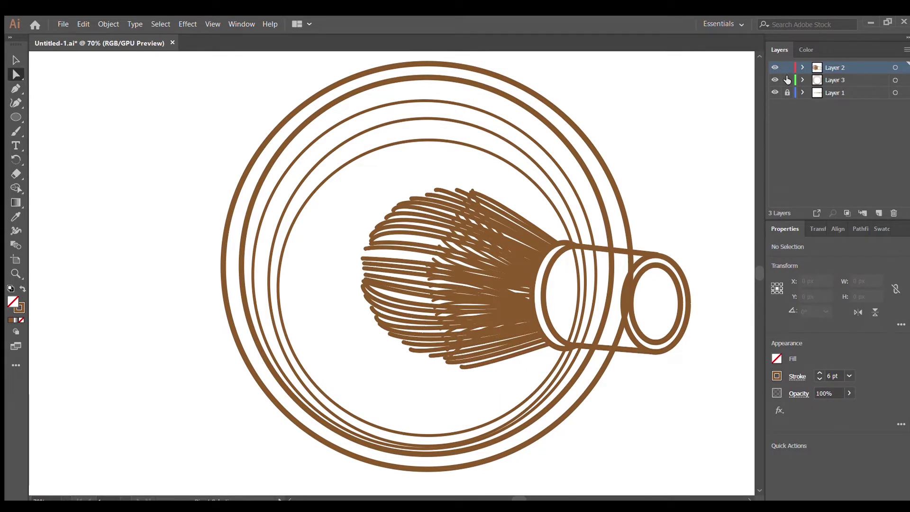
Fill the handle's end cap with tan and its inner ring with medium brown.
key("ctrl+0")
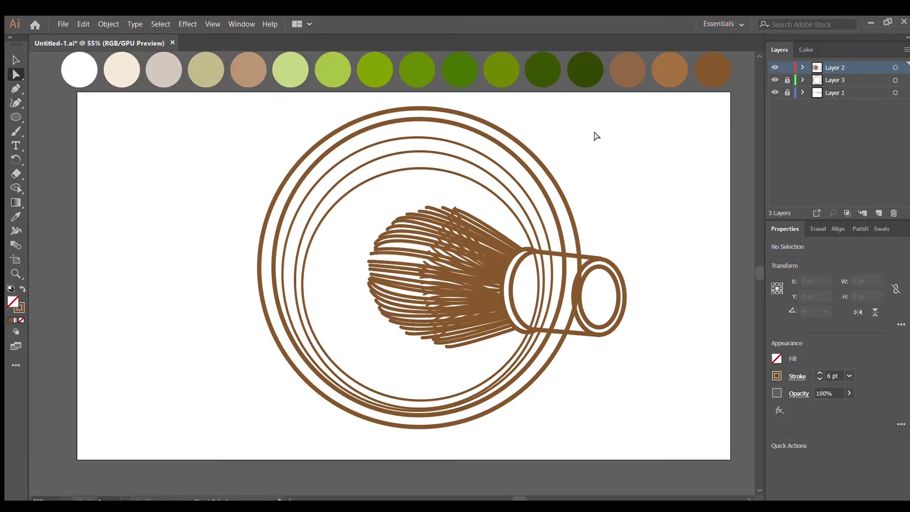
left_click(605, 264)
key("shift+x")
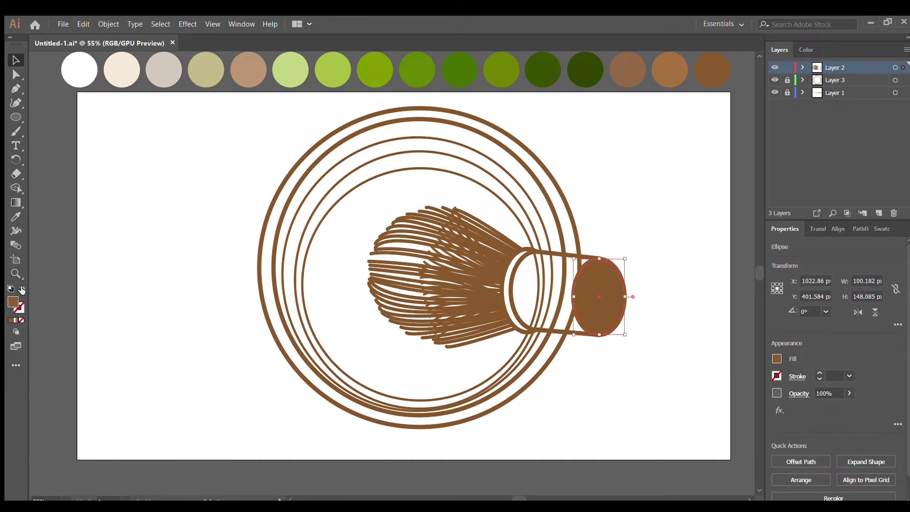
left_click(245, 72)
left_click(603, 267)
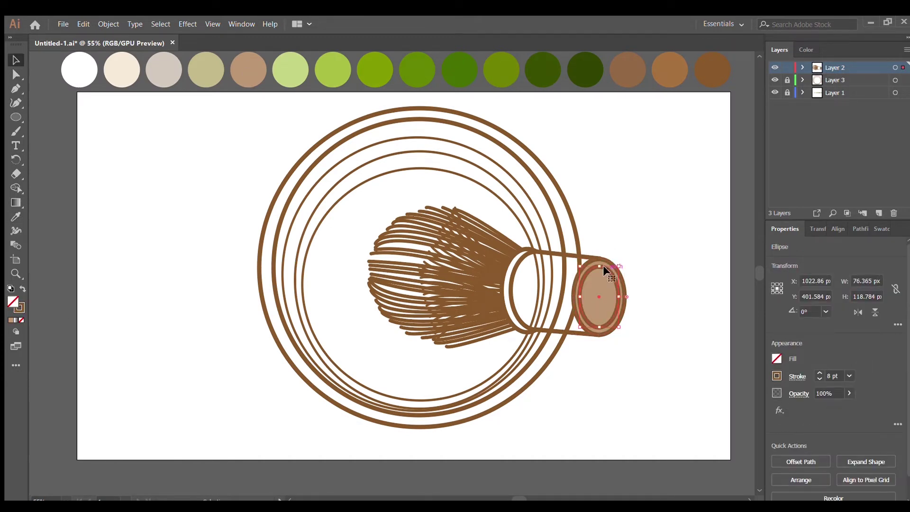
left_click(627, 69)
Give the cylinder's left ellipse a brown fill and draw the closed cylinder side.
left_click(517, 265)
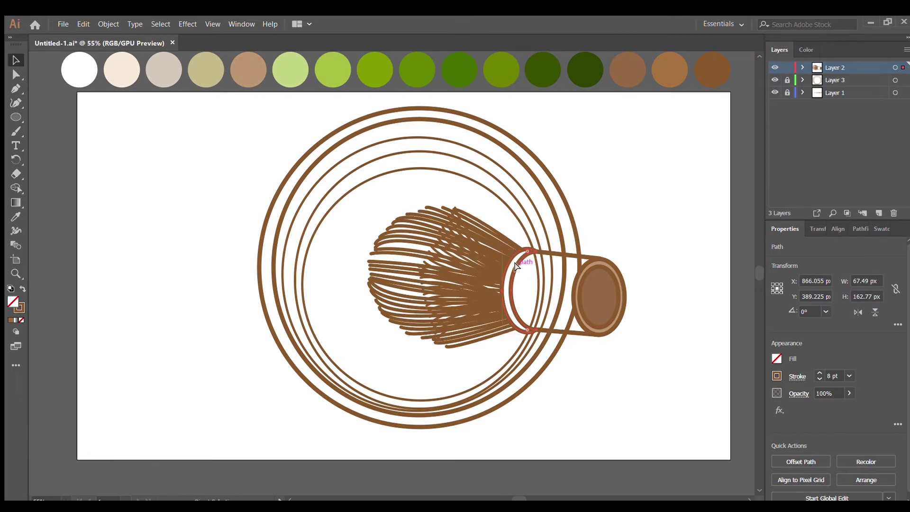
left_click(22, 289)
key("p")
left_click(586, 259)
left_click_drag(584, 333, 623, 356)
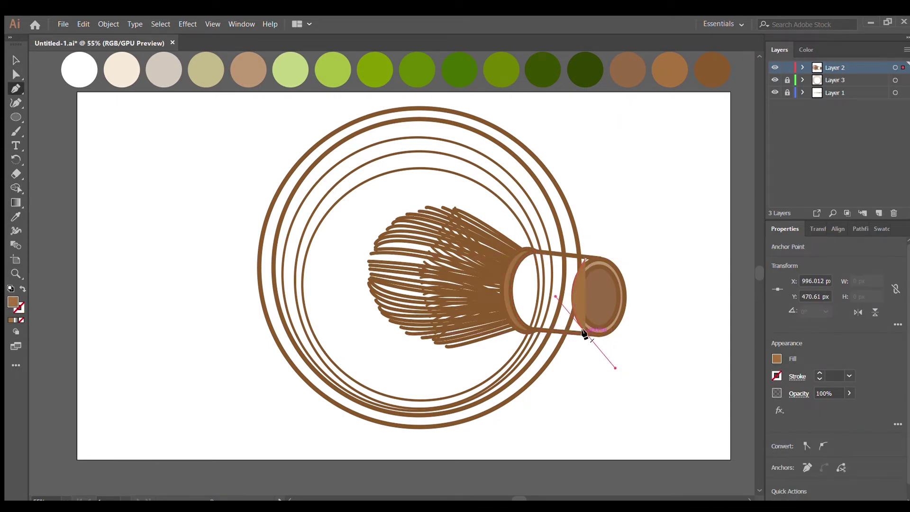
left_click(532, 327)
left_click_drag(534, 253, 583, 218)
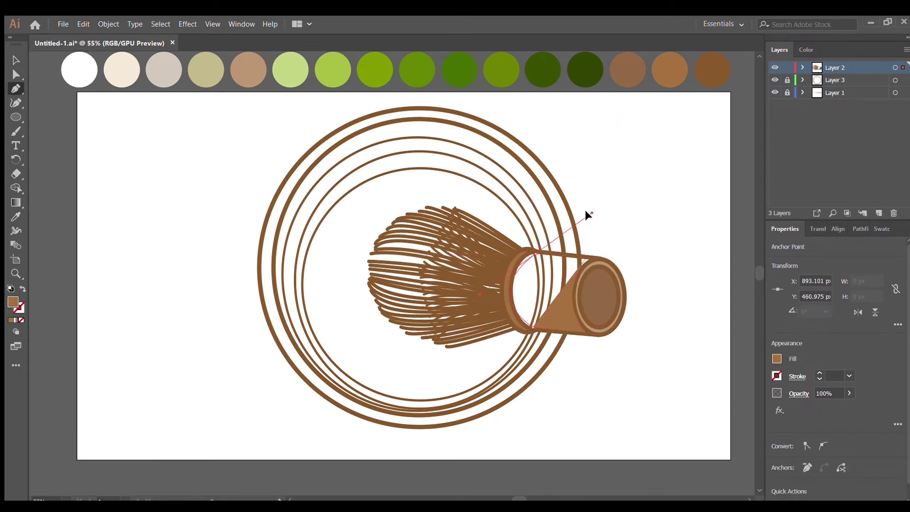
left_click(584, 258)
Bend the cylinder side's left edge into a curve.
key("a")
left_click(534, 328)
mouse_move(534, 329)
left_mouse_down()
mouse_move(548, 256)
mouse_move(533, 330)
left_mouse_up()
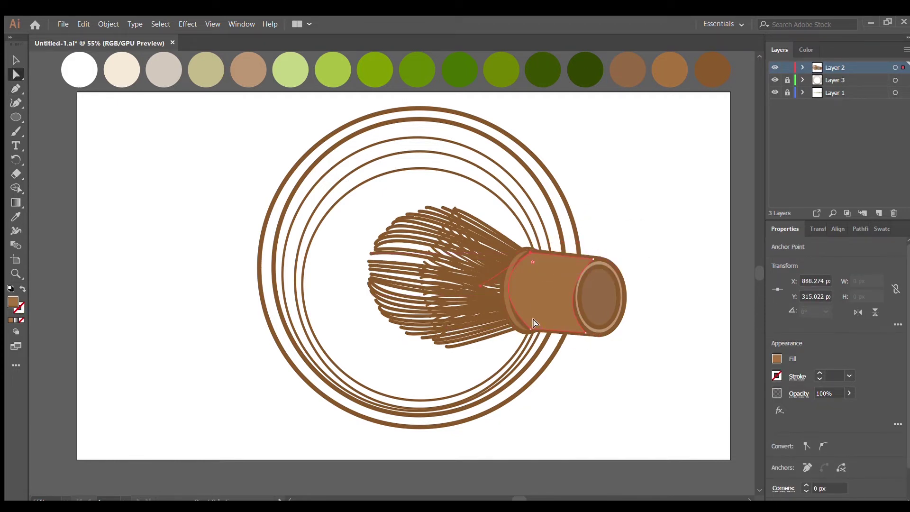
left_click(642, 235)
Draw a highlight curve along the handle's left edge.
left_click(15, 88)
type("12")
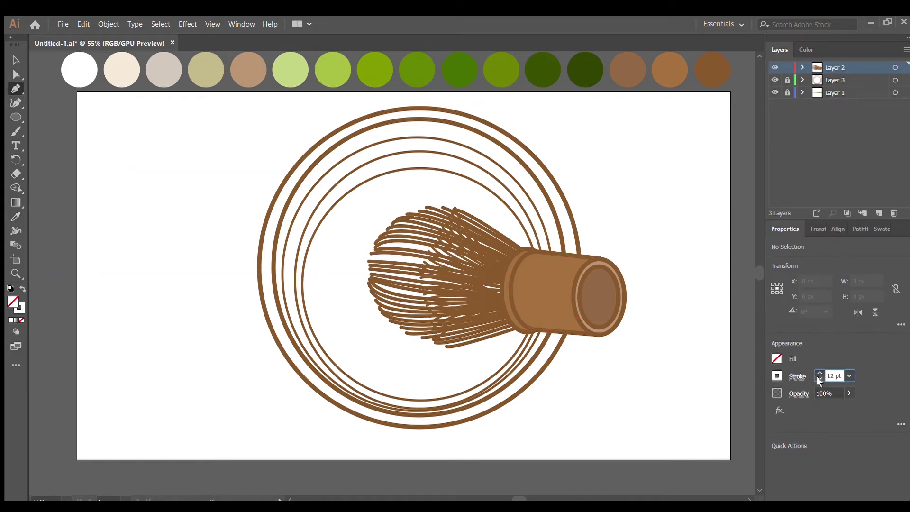
left_click(539, 258)
left_click_drag(524, 304, 537, 333)
left_click(15, 74)
left_click(219, 247)
Add a small ellipse dot at the handle's lower left and make the highlight arc pale.
left_click(16, 117)
left_click_drag(526, 312, 531, 319)
key("v")
left_click_drag(532, 319, 532, 317)
left_click(524, 277, "shift")
left_click(593, 371)
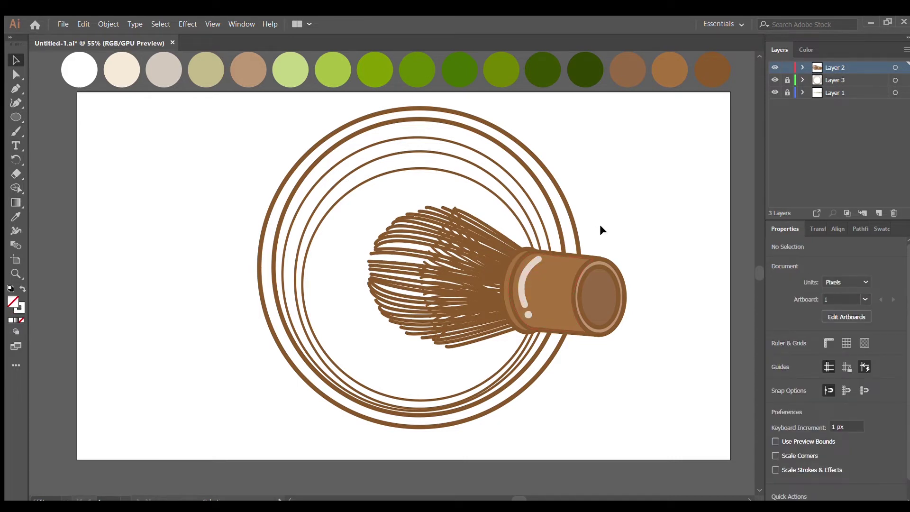
On Layer 3, fill the bowl's outer circle cream and the next circle beige.
double_click(777, 79)
left_click(409, 107)
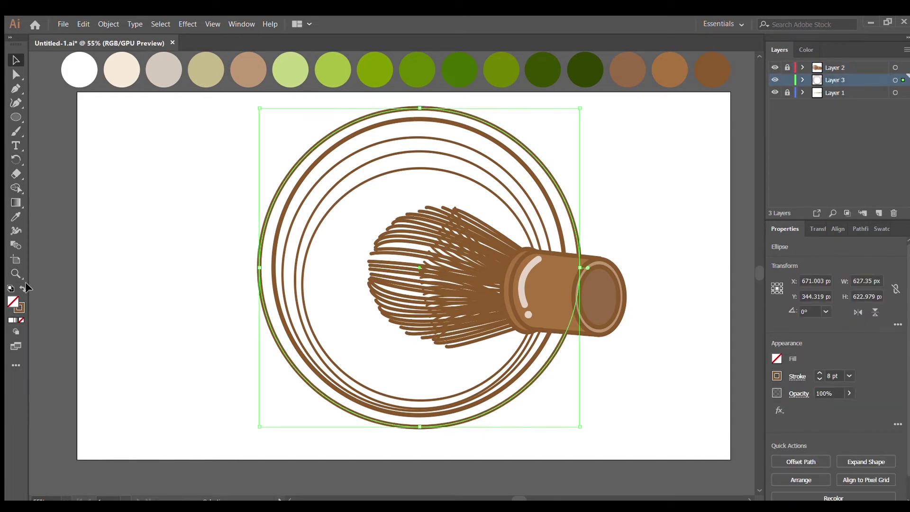
left_click(22, 289)
left_click(6, 219)
left_click(119, 80)
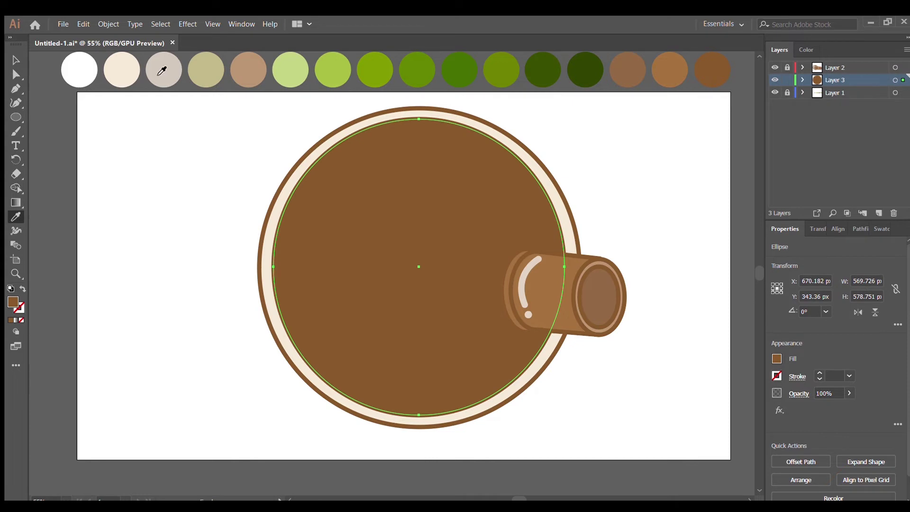
left_click(205, 70)
Fill the next inner ring with dark green.
key("v")
left_click(363, 141)
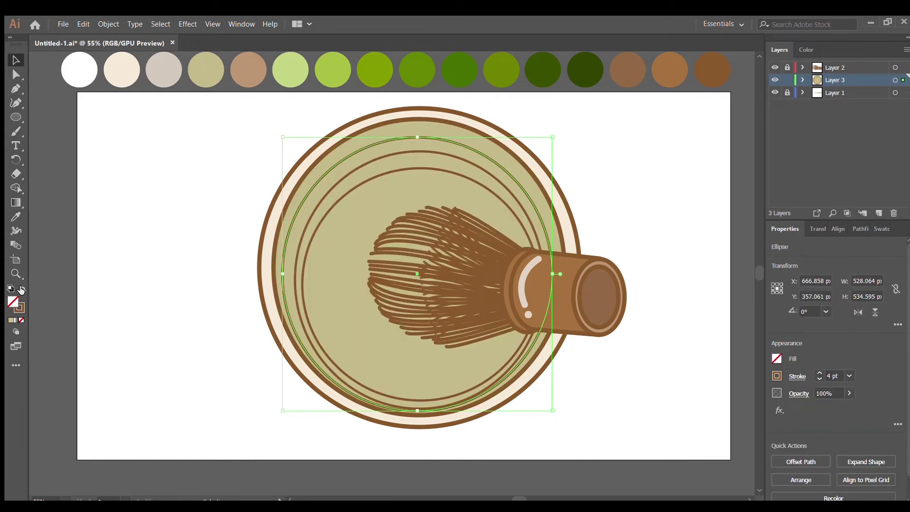
left_click(22, 289)
left_click(15, 216)
left_click(585, 70)
key("v")
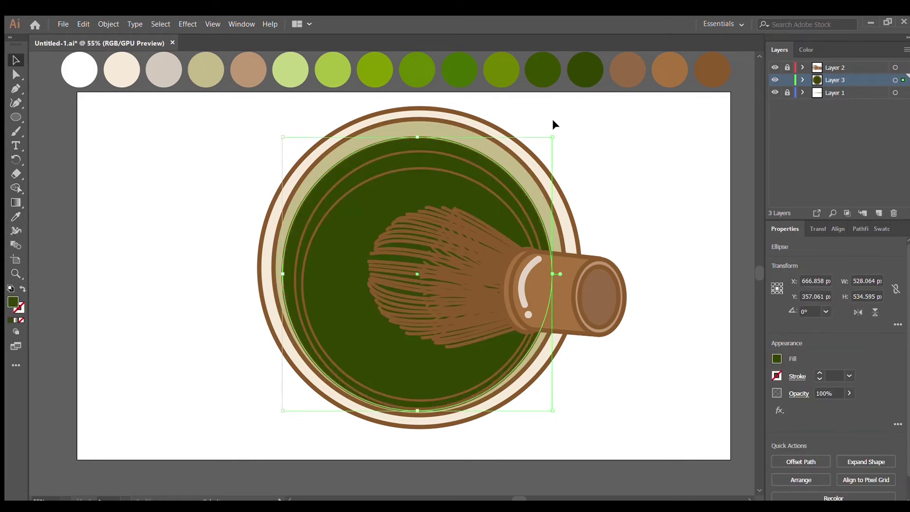
Fill the next smaller ring dark green and reduce its opacity.
left_click(453, 155)
left_click(21, 290)
key("i")
left_click(542, 69)
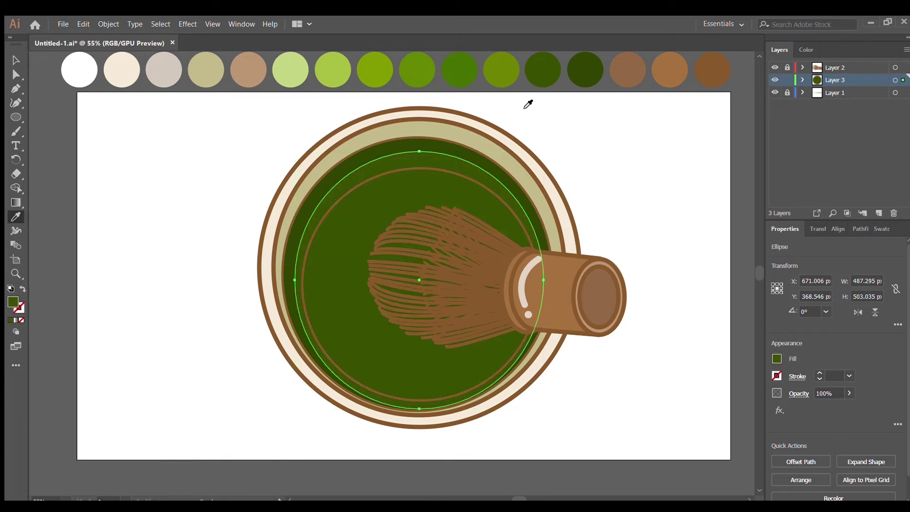
key("v")
key("8")
Fill the smallest inner ring bright green at 90% opacity.
left_click(459, 177)
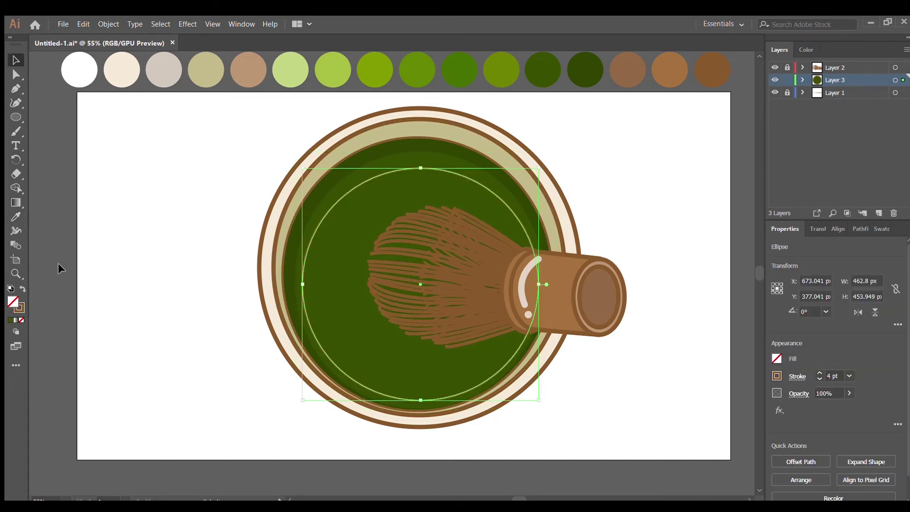
left_click(22, 286)
key("i")
left_click(375, 69)
key("a")
key("v")
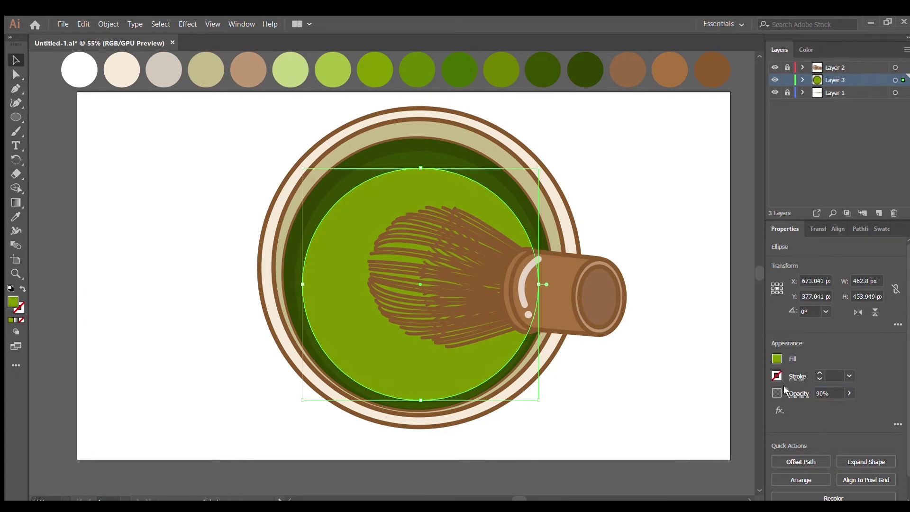
left_click(395, 197)
Reshape the green ellipse and fill it with a medium green swatch.
left_click_drag(539, 285, 529, 284)
left_click_drag(415, 183, 415, 193)
left_click_drag(411, 407, 417, 392)
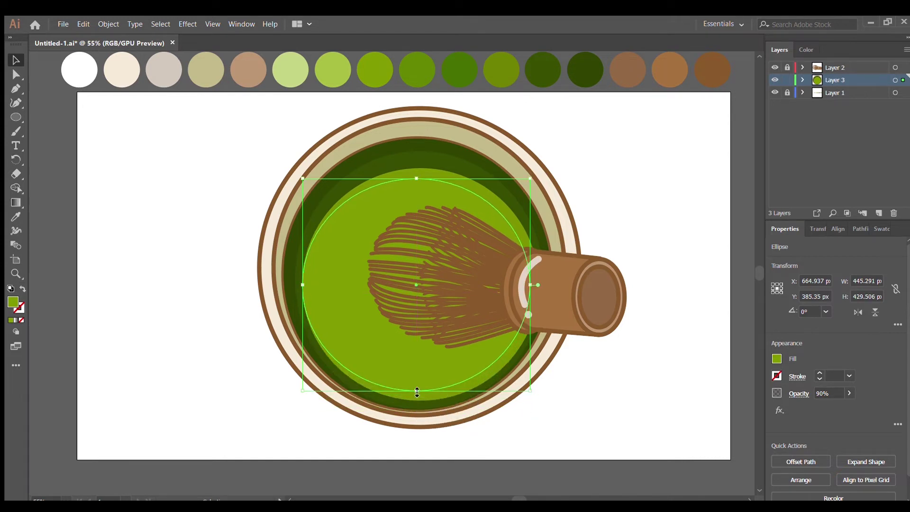
left_click_drag(303, 284, 300, 284)
key("i")
left_click(464, 80)
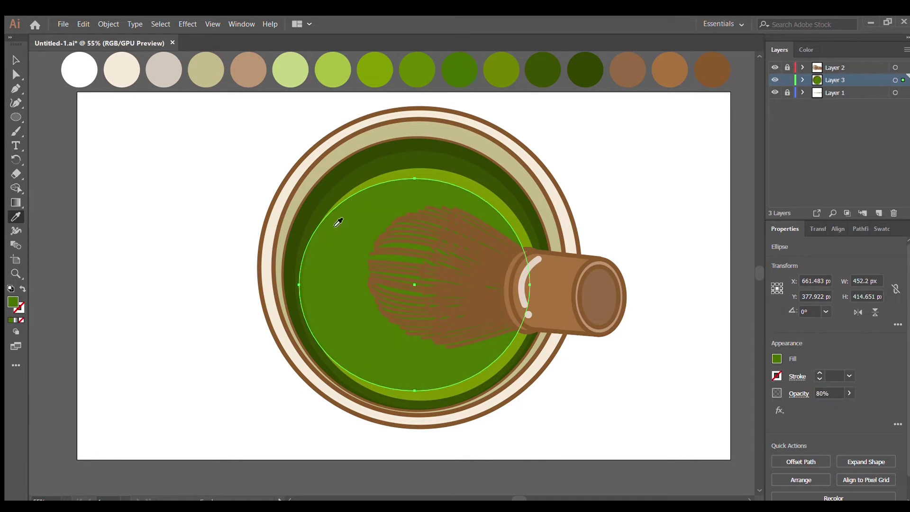
key("v")
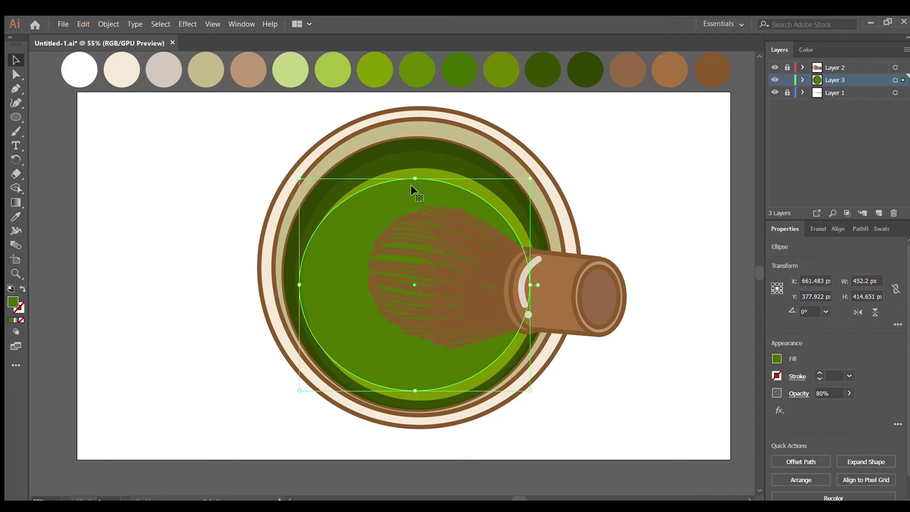
Shrink the next ellipse toward the whisk and fill it light green at 80% opacity.
left_click_drag(407, 186, 521, 296)
left_click_drag(430, 393, 436, 371)
key("i")
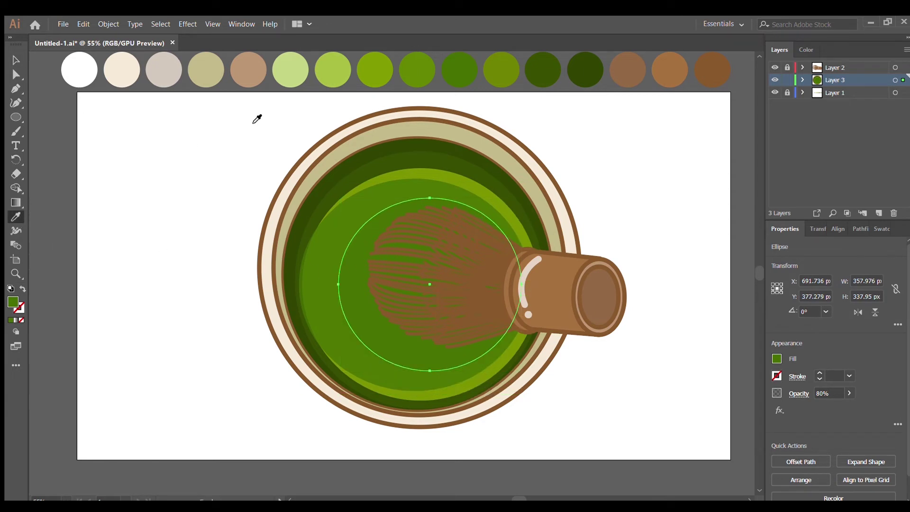
left_click(329, 82)
type("80")
key("Return")
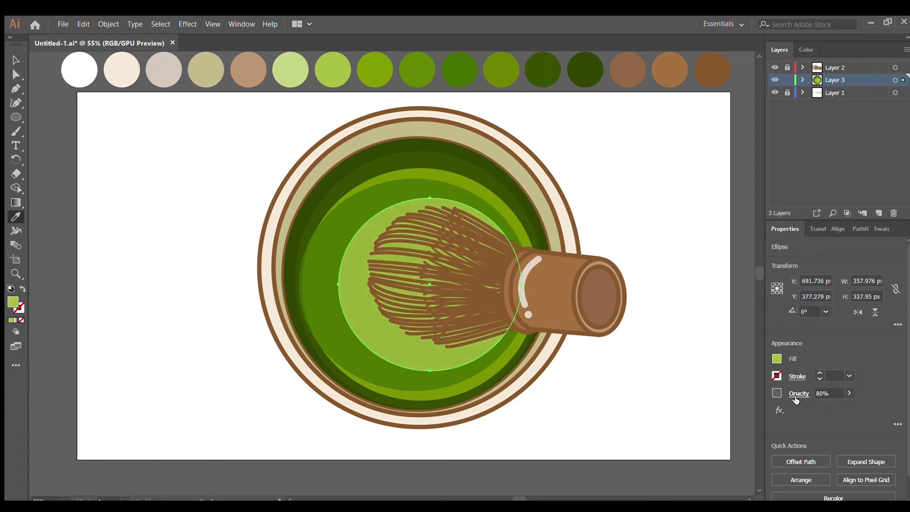
key("v")
Move and shorten the ellipse, then fill it pale green at 80% opacity.
left_click_drag(352, 307, 368, 305)
left_click_drag(446, 369, 448, 362)
left_click_drag(537, 278, 527, 280)
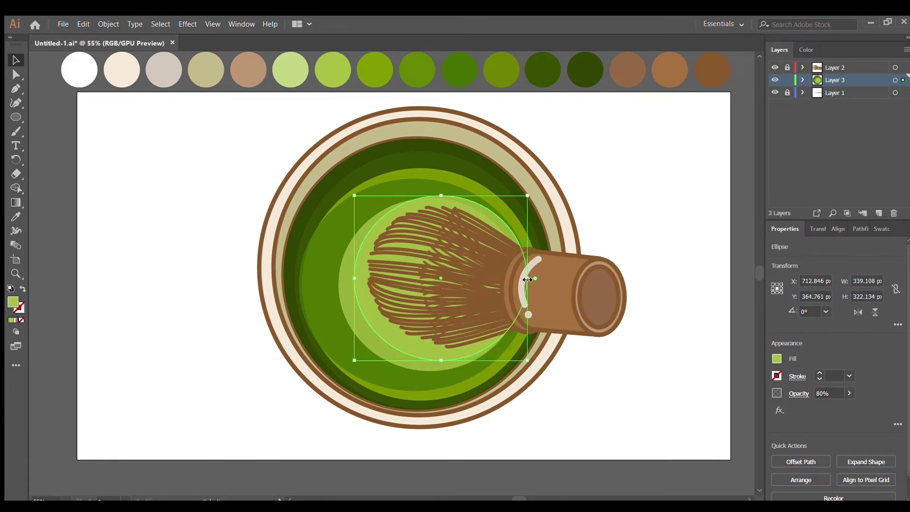
left_click(16, 216)
left_click(295, 84)
type("80")
key("Return")
key("v")
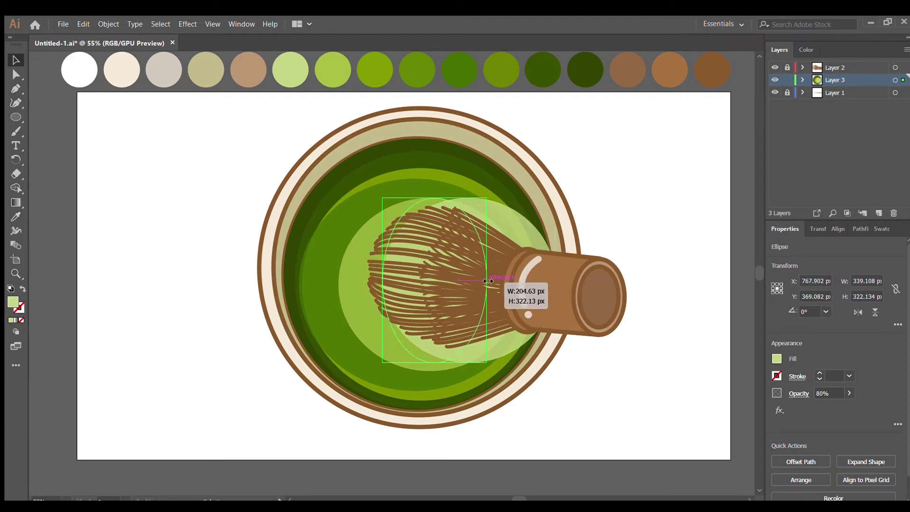
Narrow an ellipse over the bristles, fill it olive green at 80%, and pick white.
left_click_drag(527, 278, 481, 288)
left_click_drag(432, 362, 432, 337)
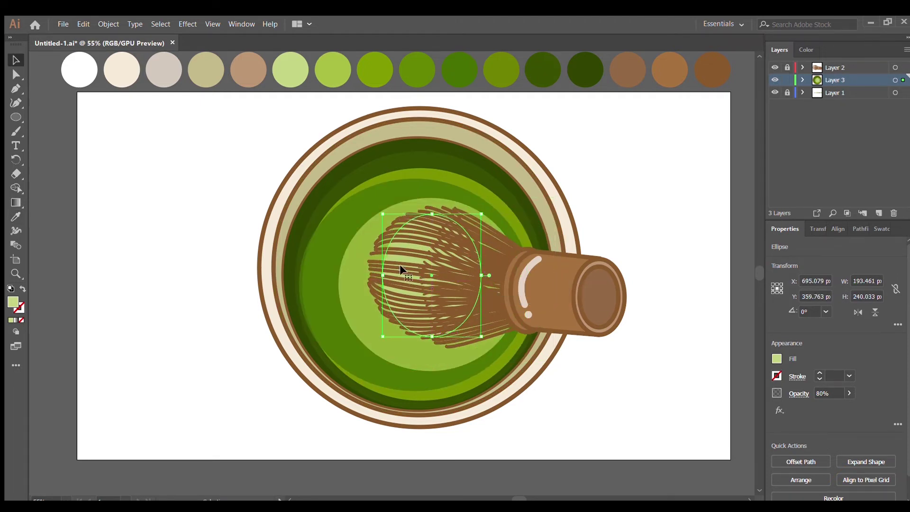
left_click(15, 217)
left_click(509, 85)
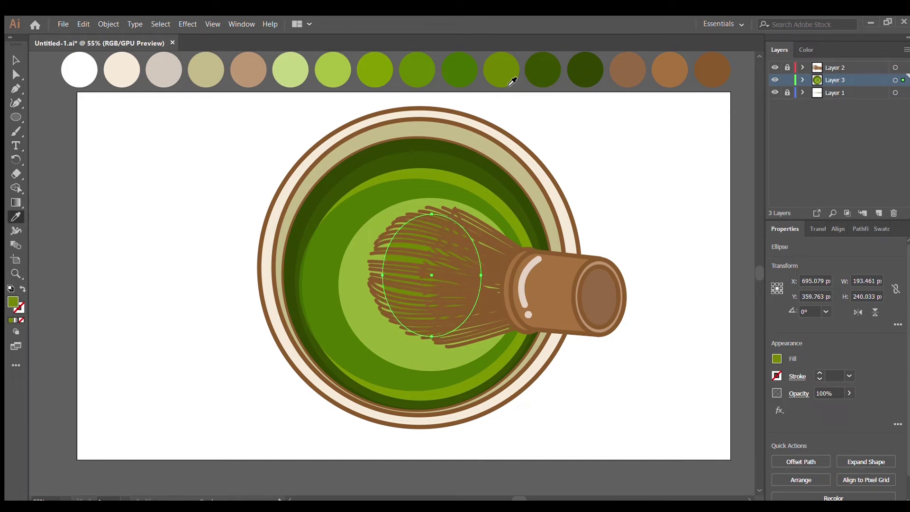
left_click(824, 393)
left_click(16, 60)
key("ctrl+shift+a")
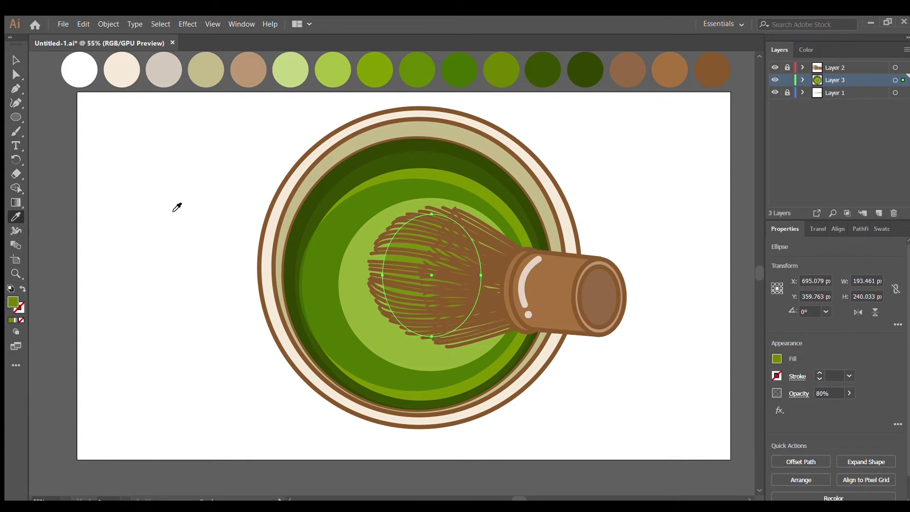
key("i")
left_click(82, 71)
Draw a semi-transparent white leaf-shaped highlight along the bowl's bottom with a rounded end.
key("p")
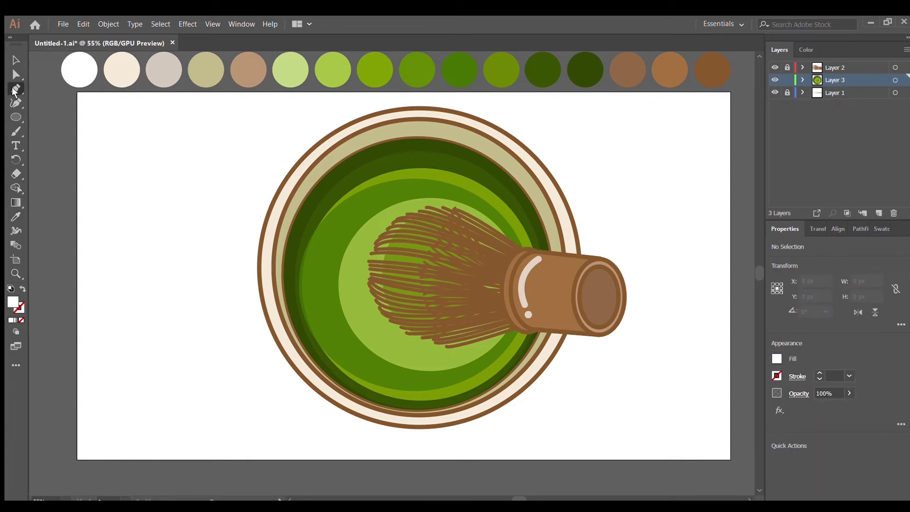
left_click(362, 376)
left_click_drag(488, 376, 545, 340)
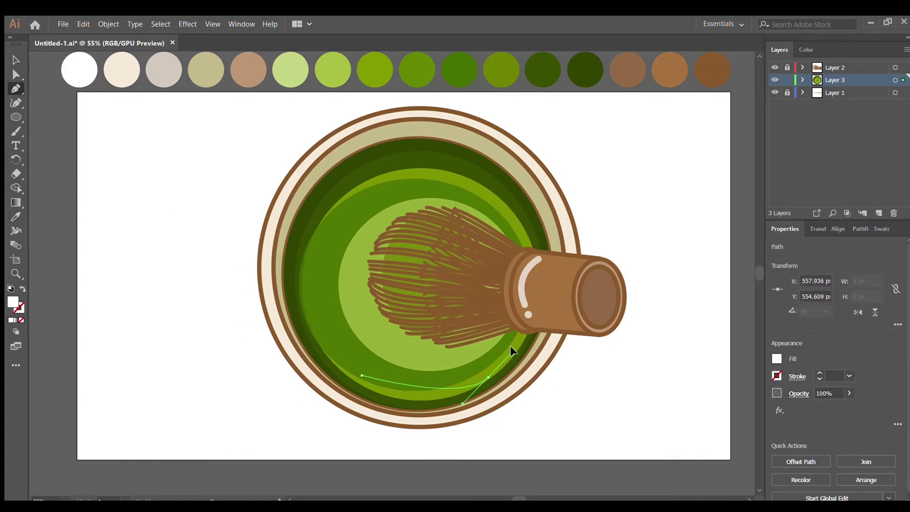
left_click(487, 376)
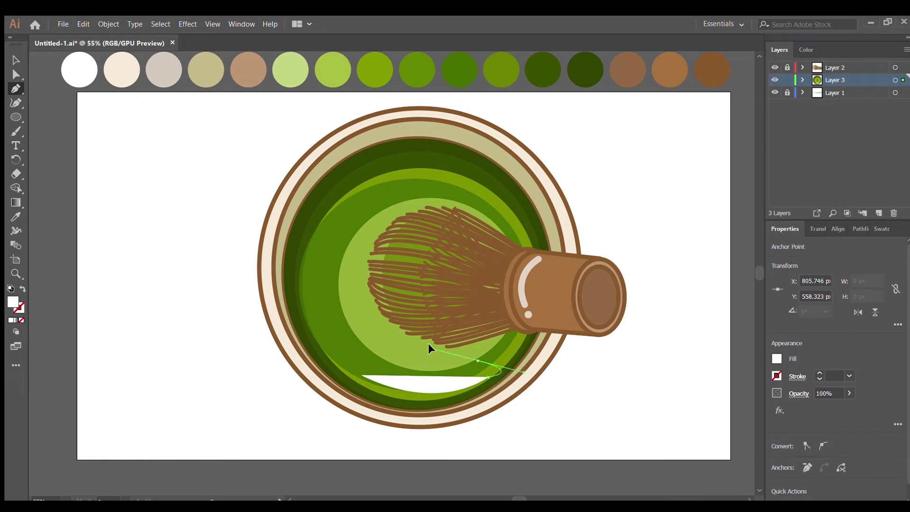
left_click_drag(361, 375, 288, 361)
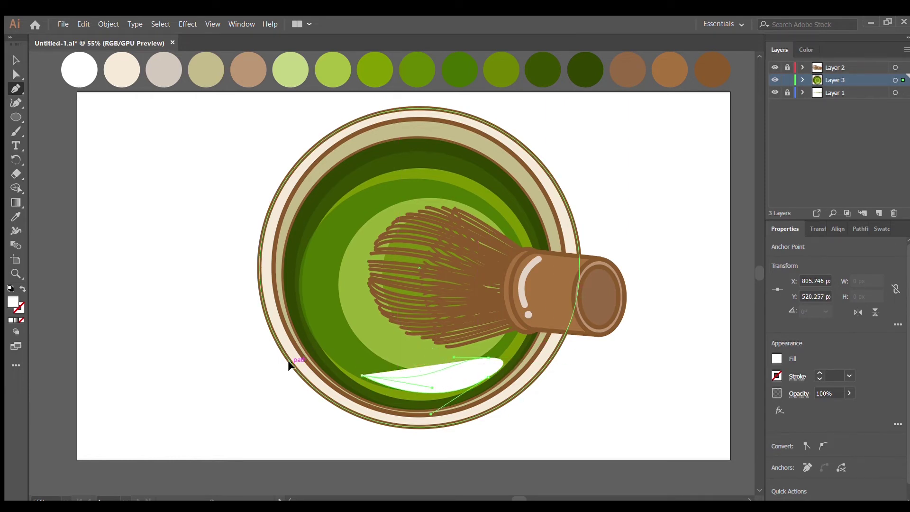
key("a")
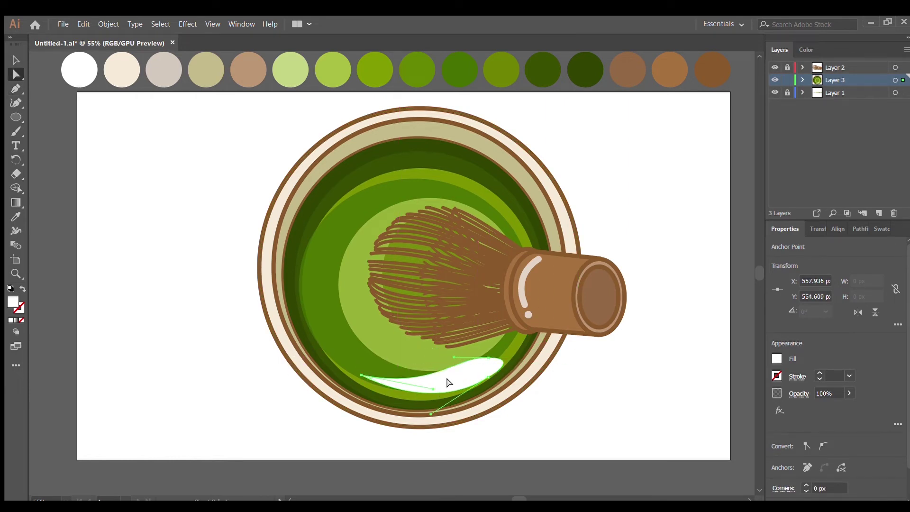
mouse_move(500, 353)
left_mouse_down()
mouse_move(346, 396)
mouse_move(355, 374)
left_mouse_up()
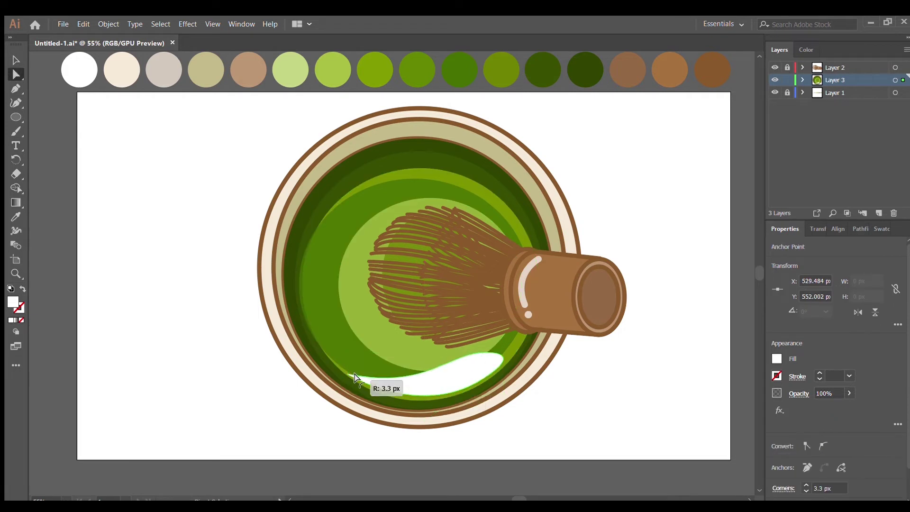
key("v")
key("5")
key("ctrl+shift+a")
Draw a second white highlight curving down the bristles' upper left and enlarge it.
key("p")
left_click_drag(415, 194, 444, 194)
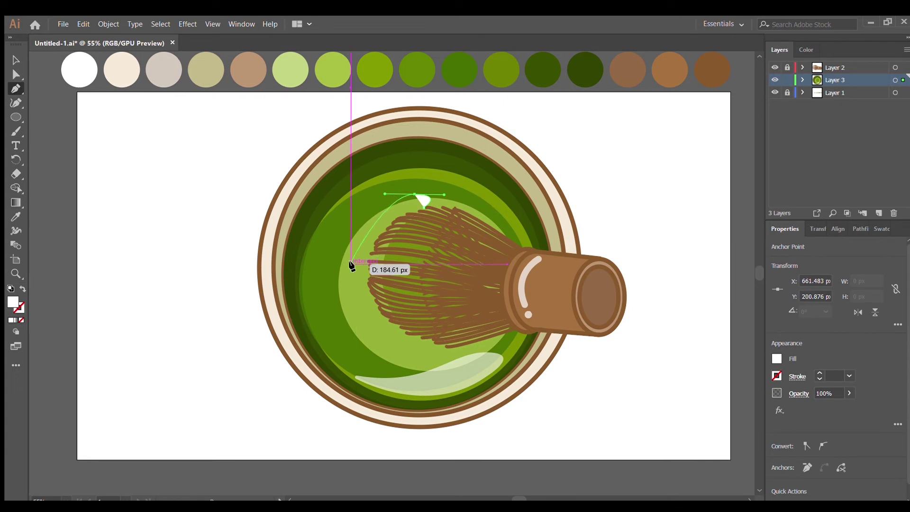
left_click_drag(363, 308, 367, 307)
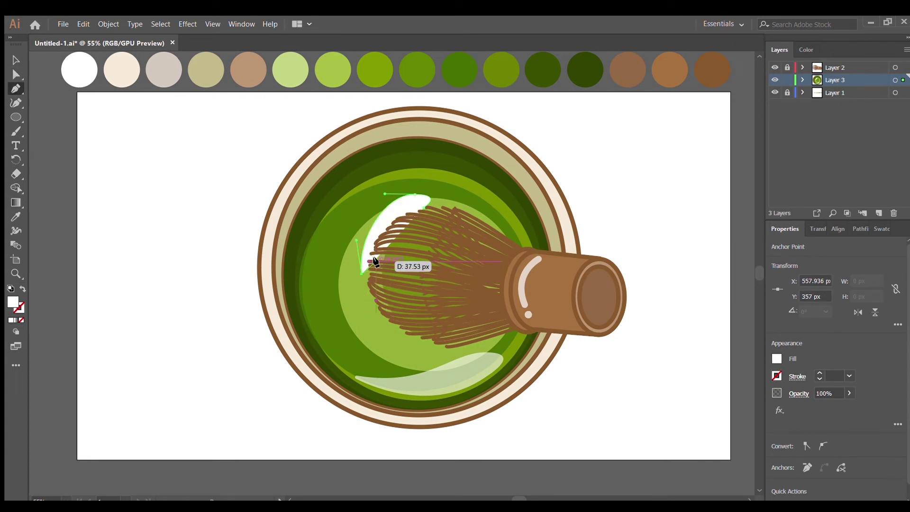
left_click_drag(424, 208, 442, 207)
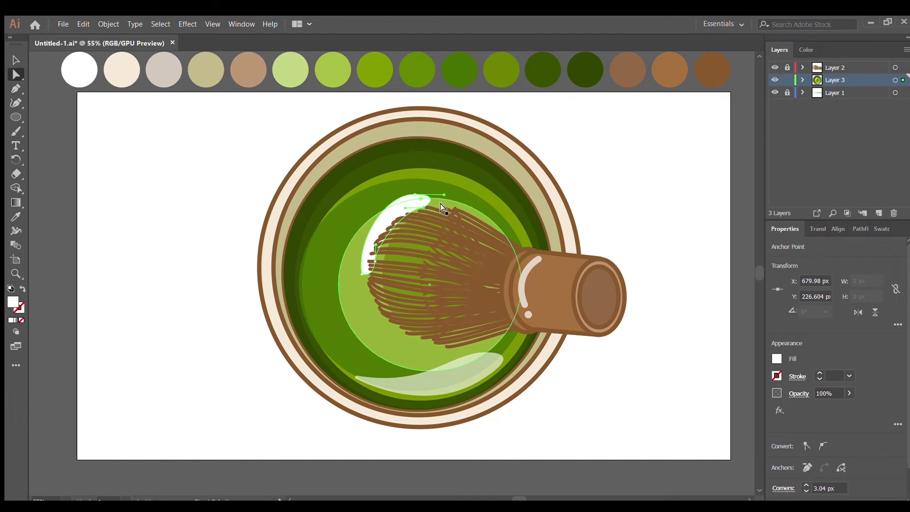
key("v")
left_click_drag(356, 242, 350, 241)
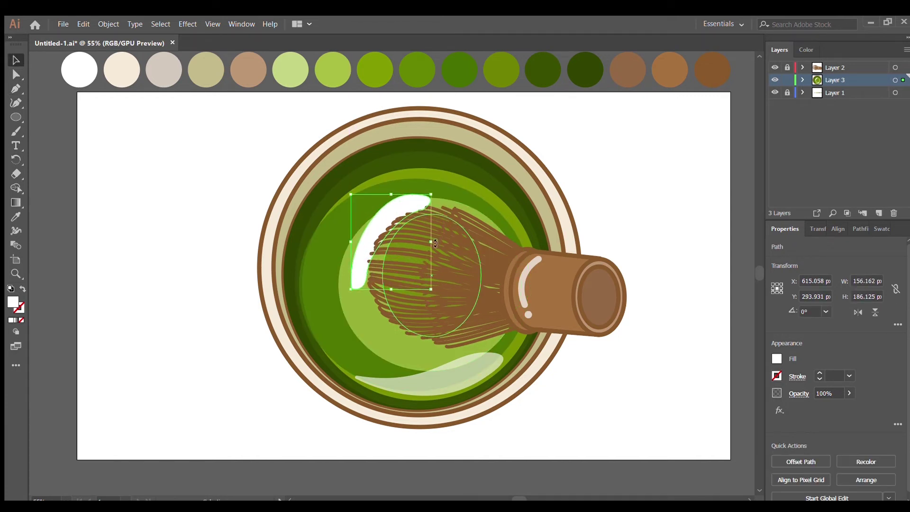
mouse_move(427, 194)
left_mouse_down()
mouse_move(439, 186)
mouse_move(428, 182)
left_mouse_up()
Round the upper highlight's lower-left end and set its opacity to 80%.
key("a")
left_click(425, 186)
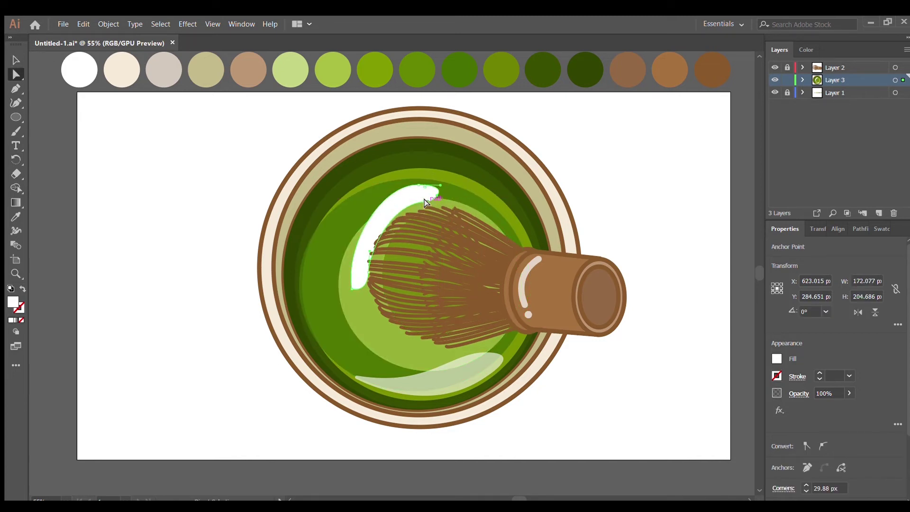
left_click(348, 288)
left_click_drag(349, 288, 357, 278)
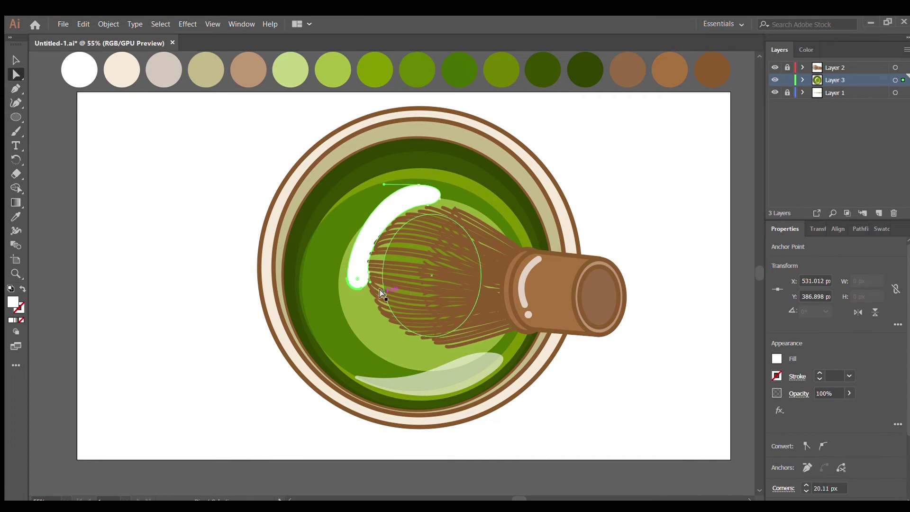
type("80")
key("Return")
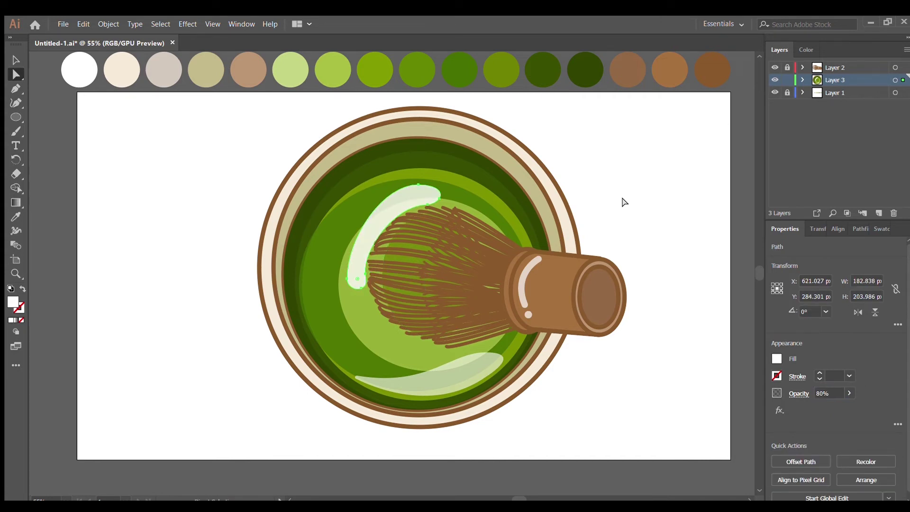
left_click(359, 289)
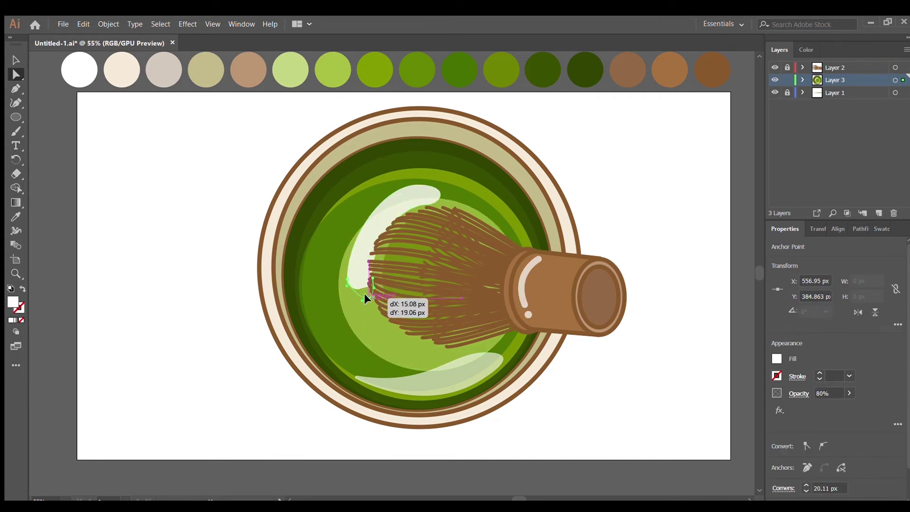
left_click_drag(347, 281, 350, 280)
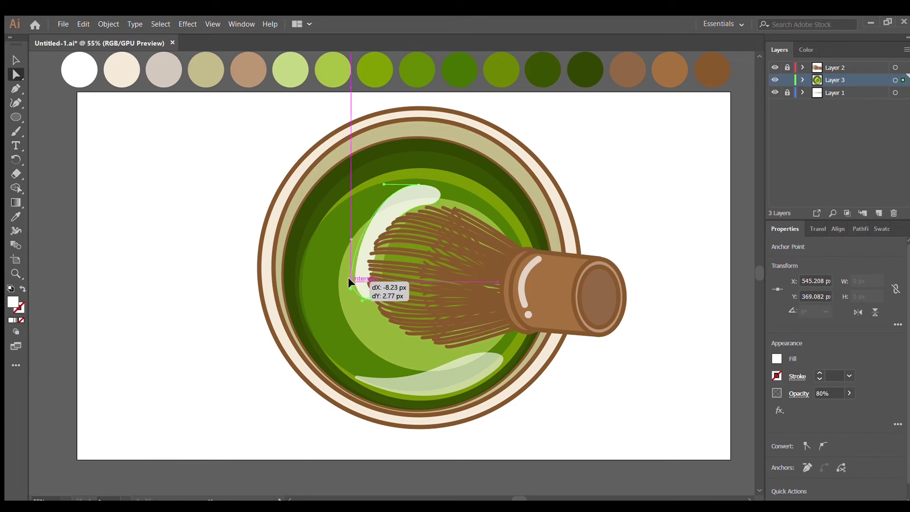
Resize the larger light-green ellipse behind the whisk.
left_click(410, 235)
key("v")
left_click(374, 320)
mouse_move(374, 320)
left_mouse_down()
mouse_move(434, 369)
mouse_move(434, 358)
left_mouse_up()
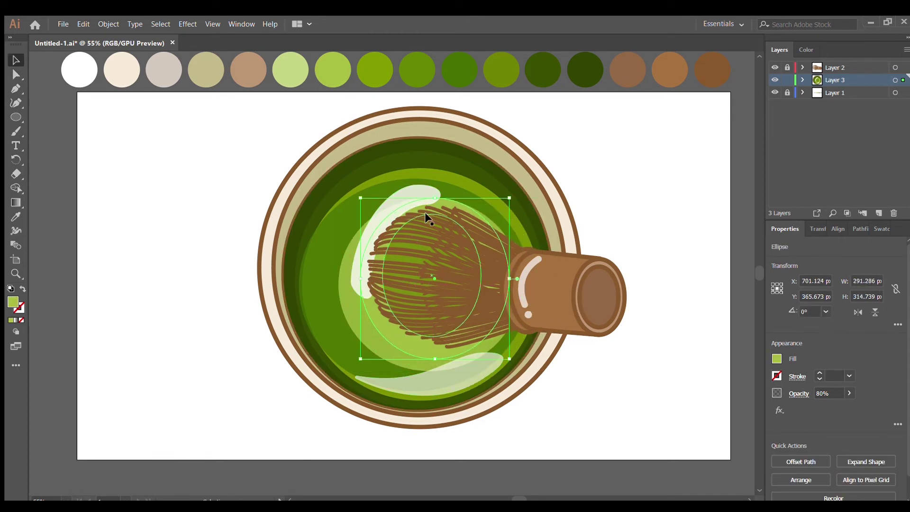
Fill one ellipse light green and set the smaller darker-green ellipse to 50% opacity.
key("i")
left_click(285, 68)
key("a")
left_click(411, 289)
type("50")
key("Return")
Reshape the green ellipse into a narrower, shorter curve and move it up.
key("v")
left_click_drag(480, 275, 427, 277)
key("a")
left_click_drag(414, 215, 431, 218)
left_click_drag(422, 327, 423, 332)
left_click_drag(421, 272, 416, 274)
left_click_drag(431, 218, 435, 213)
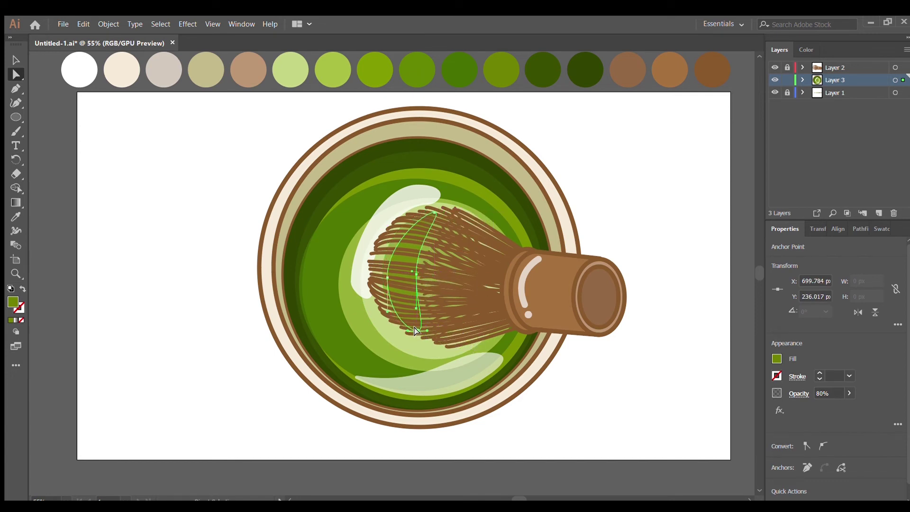
left_click(401, 269)
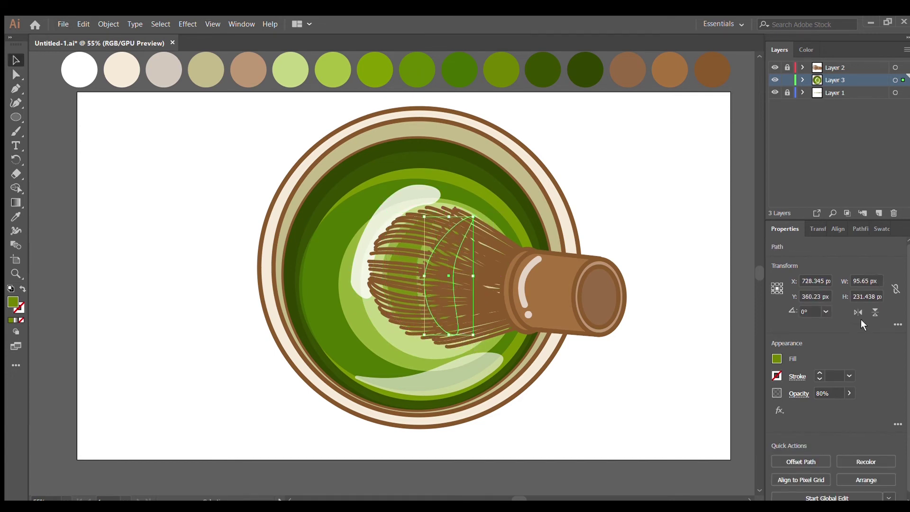
left_click_drag(436, 213, 462, 239)
mouse_move(439, 285)
left_mouse_down()
mouse_move(455, 275)
mouse_move(442, 252)
left_mouse_up()
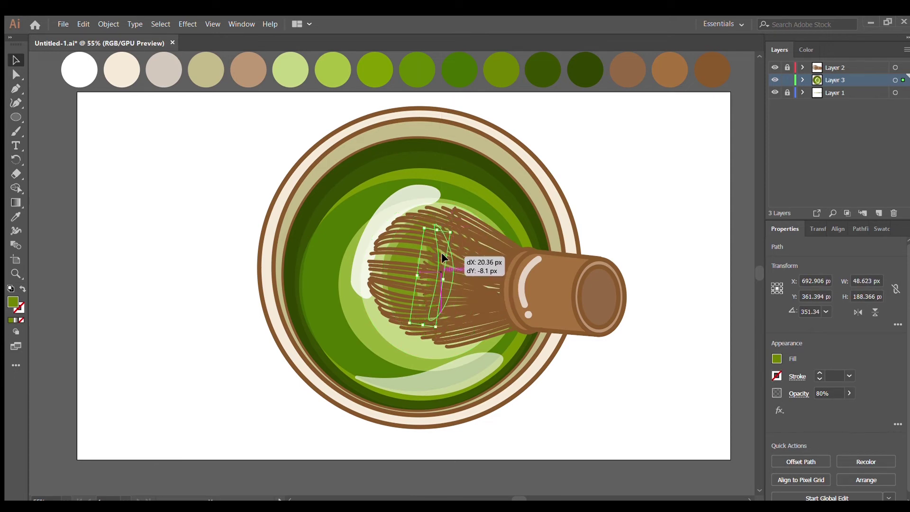
Place a resized copy of the white highlight over the whisk, then pick dark green.
left_click(215, 268)
left_click(385, 222)
mouse_move(385, 222)
left_mouse_down()
mouse_move(426, 284)
mouse_move(456, 282)
mouse_move(418, 251)
mouse_move(488, 294)
left_mouse_up()
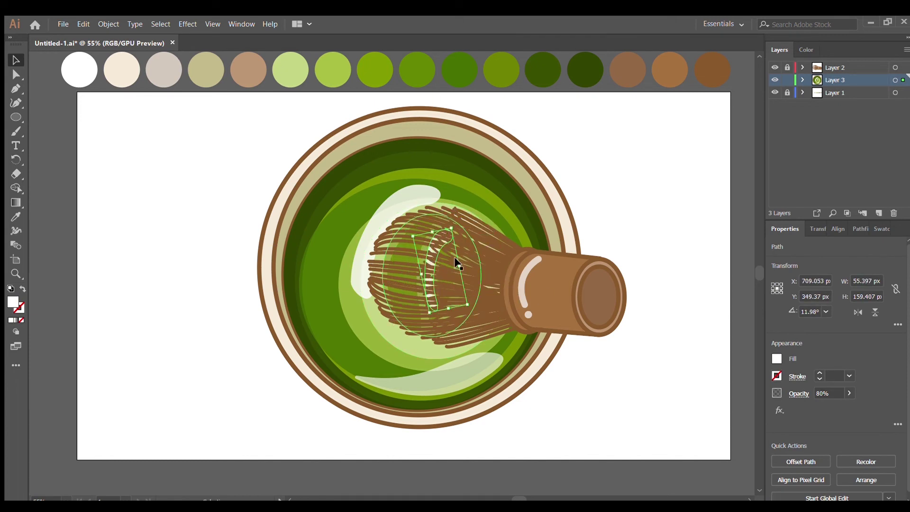
left_click(581, 358)
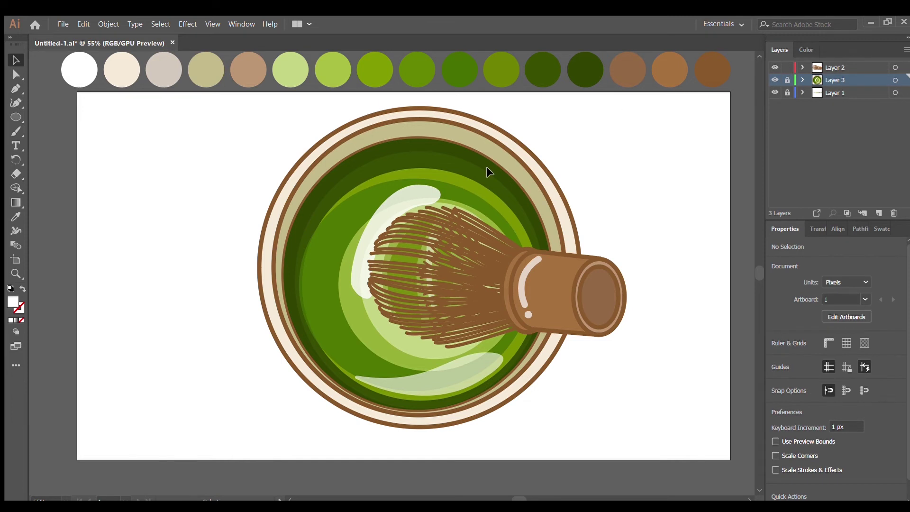
key("i")
left_click(417, 70)
Draw a closed green crescent path along the whisk's left side with the Pen tool.
key("p")
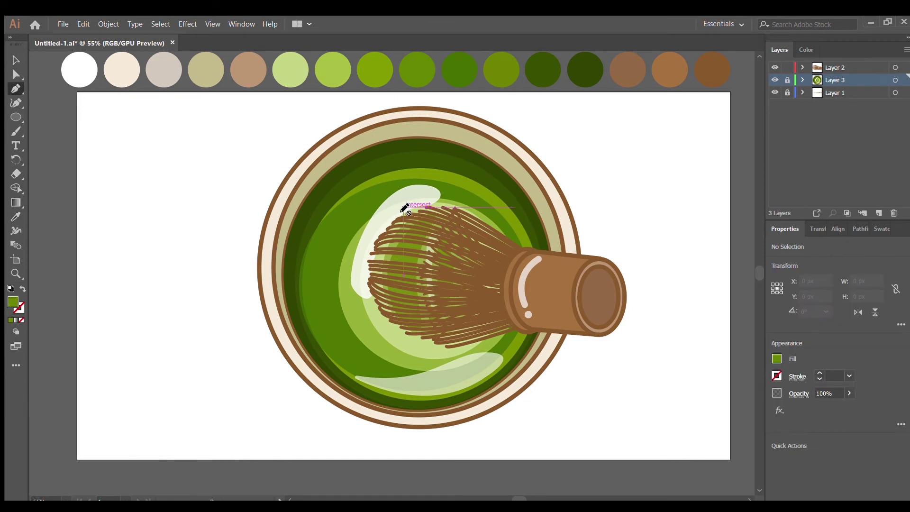
left_click(393, 197)
mouse_move(419, 203)
left_mouse_down()
mouse_move(379, 214)
mouse_move(396, 215)
left_mouse_up()
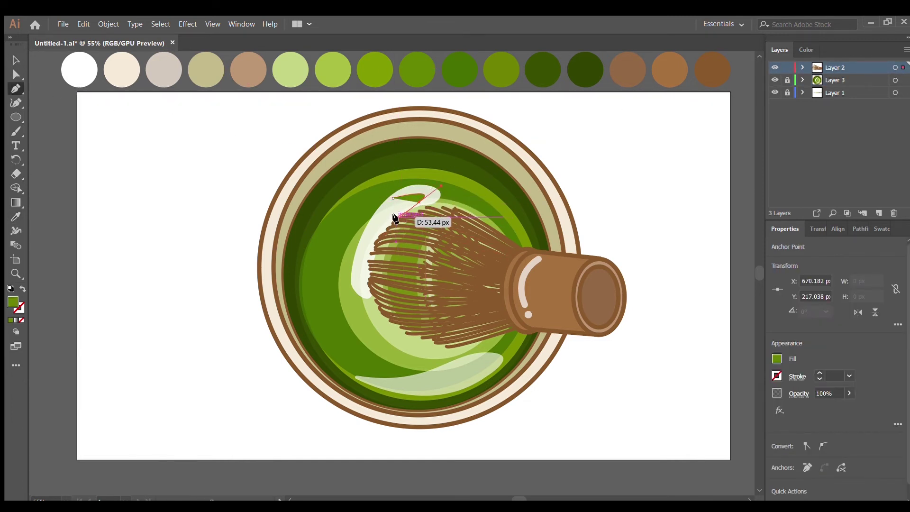
left_click(343, 351)
left_click(359, 283)
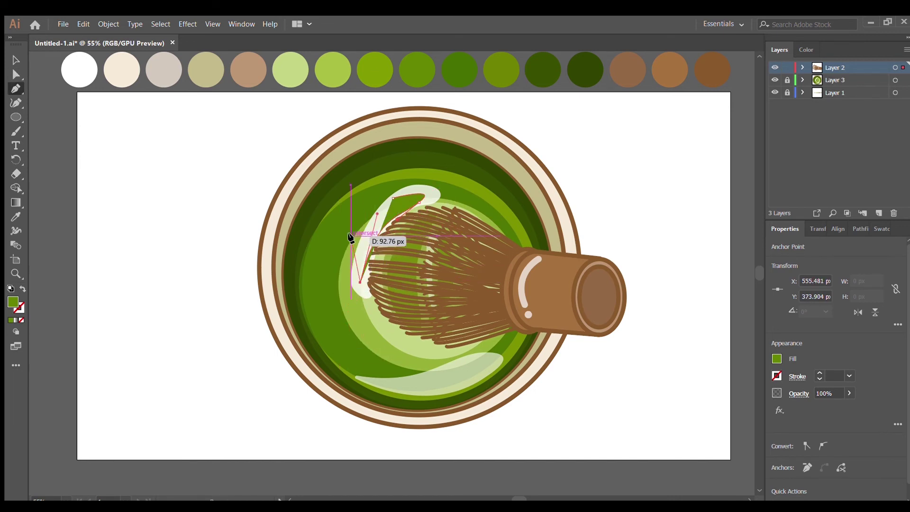
left_click_drag(356, 216, 389, 199)
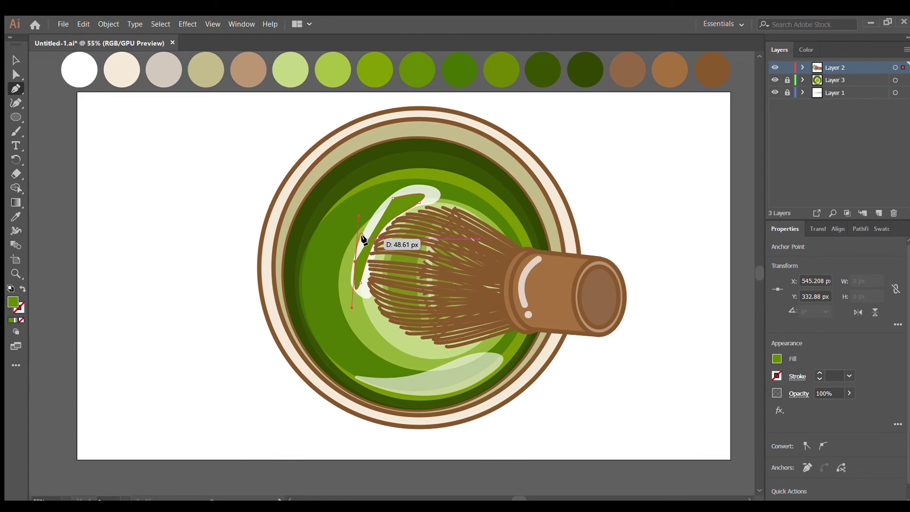
left_click(419, 181)
Drag the crescent's anchors and handles to round it and reshape its lower curve.
key("a")
mouse_move(422, 191)
left_mouse_down()
mouse_move(444, 229)
mouse_move(424, 192)
left_mouse_up()
left_click(354, 291)
left_click_drag(354, 291, 355, 278)
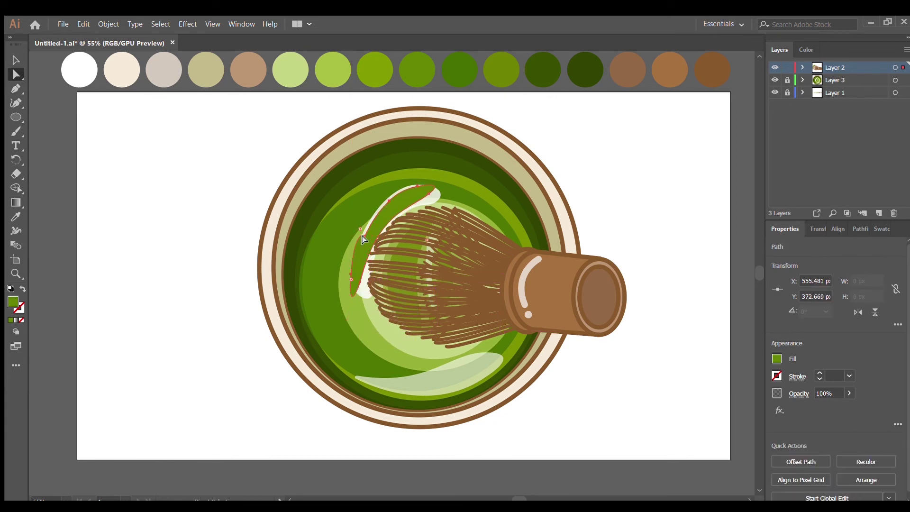
left_click(360, 283)
left_click_drag(352, 278, 346, 321)
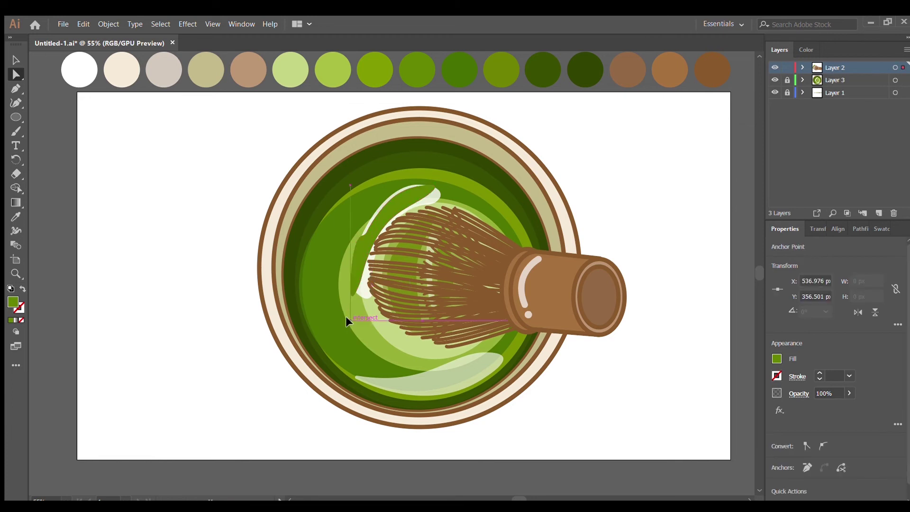
left_click(364, 237)
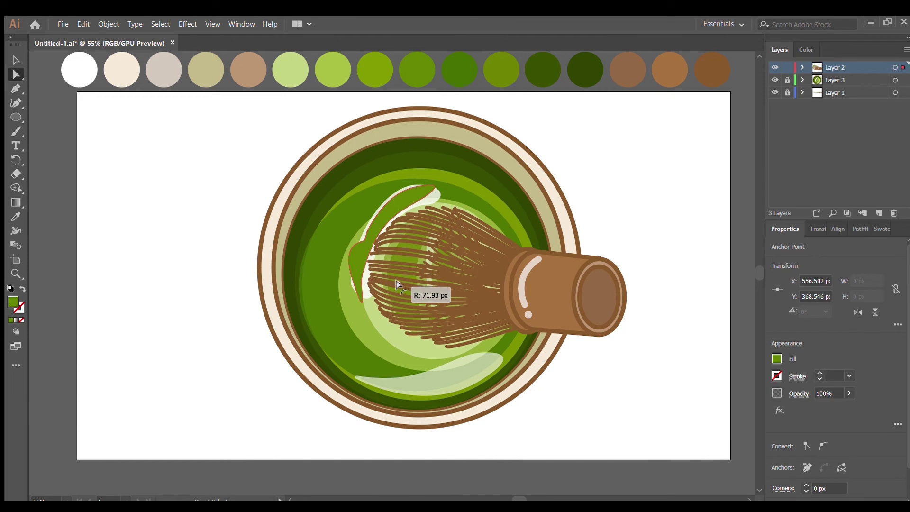
left_click_drag(352, 327, 398, 285)
Set the leaf to 80% opacity and refine its left curve.
key("8")
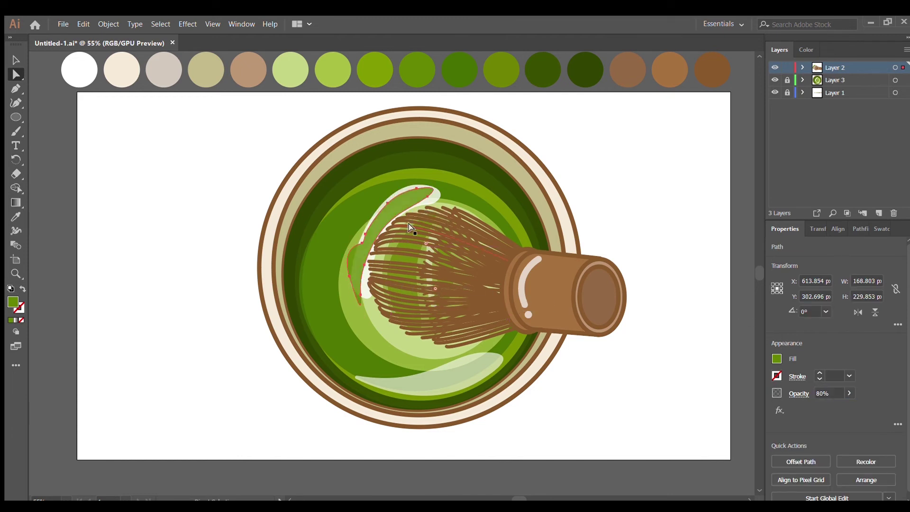
left_click(388, 237)
left_click(365, 230)
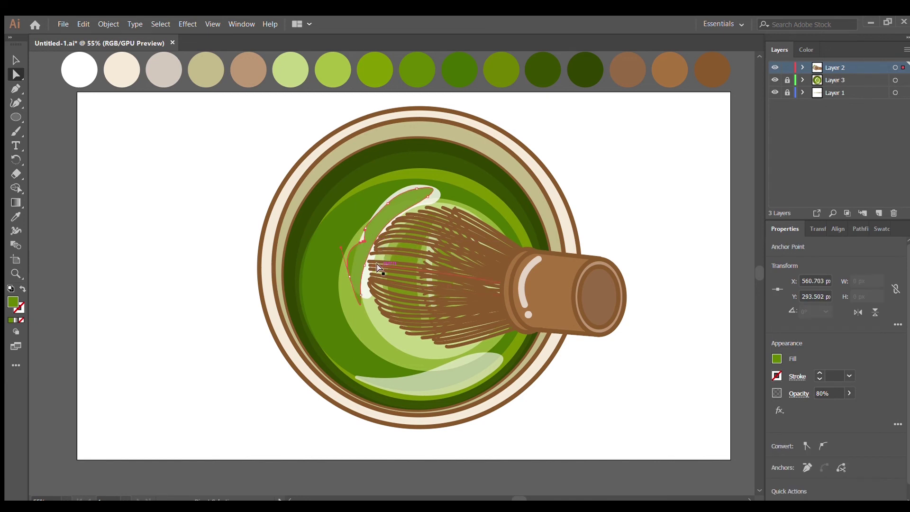
left_click_drag(360, 244, 405, 232)
left_click(369, 229)
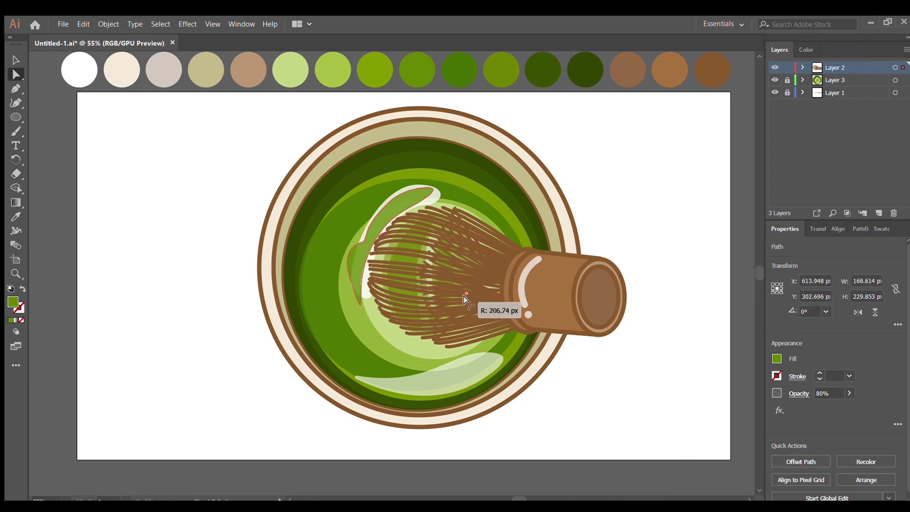
left_click(361, 199)
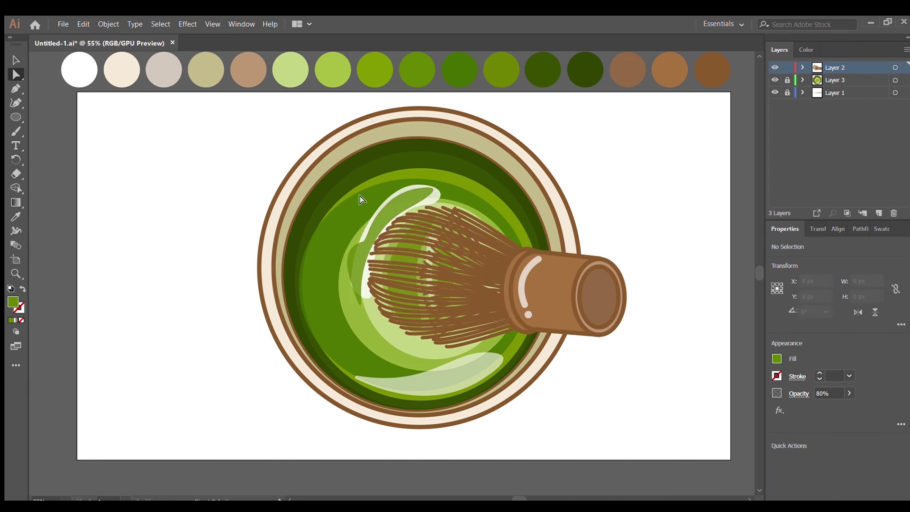
Move the leaf out of the bowl, then tilt the other leaf about 31.78° onto the lower-right rim.
key("v")
left_click_drag(371, 225, 223, 211)
left_click(442, 244)
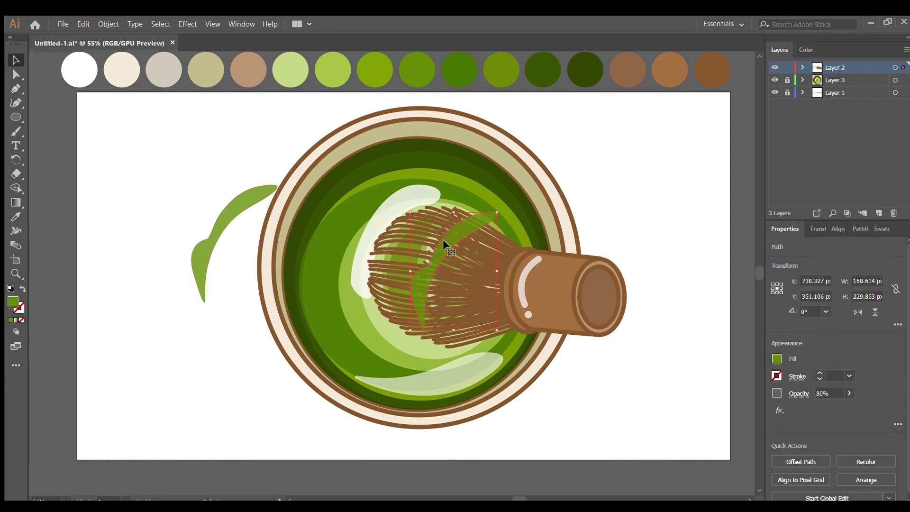
left_click_drag(488, 186, 510, 208)
left_click_drag(422, 248, 544, 341)
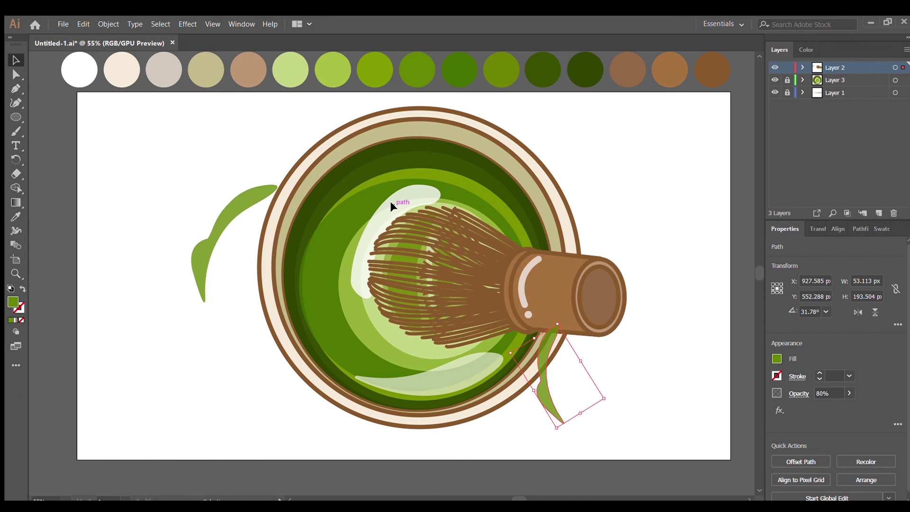
Bring both leaves back over the whisk, then shift all the artwork right.
left_click(437, 335)
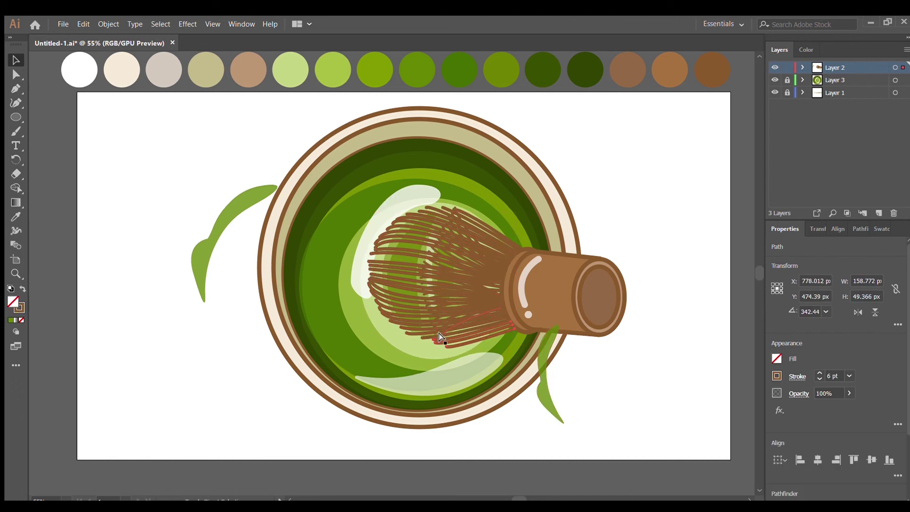
mouse_move(544, 341)
left_mouse_down()
mouse_move(430, 244)
mouse_move(424, 275)
left_mouse_up()
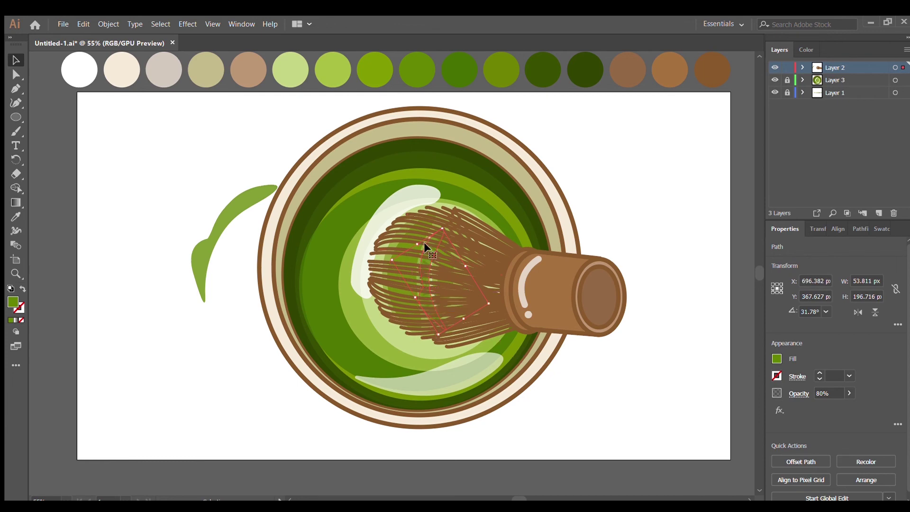
left_click_drag(228, 210, 379, 217)
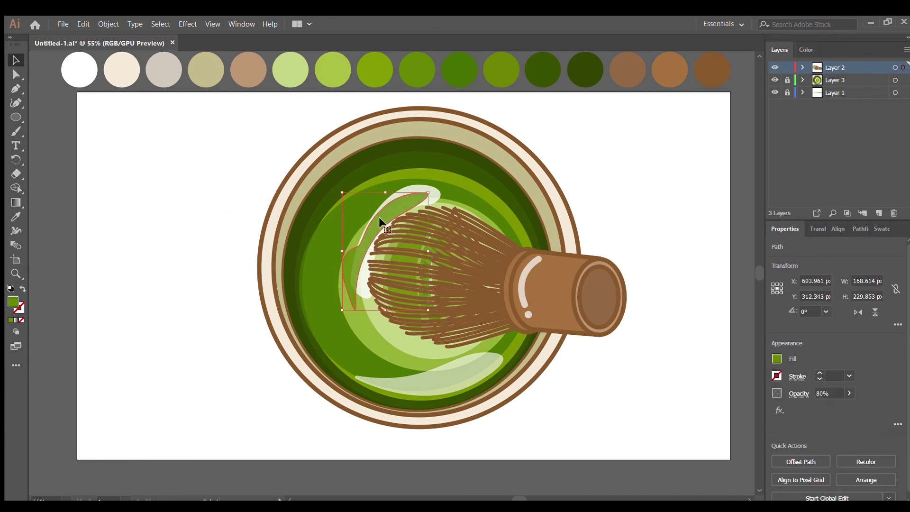
left_click(607, 200)
key("ctrl+a")
left_click_drag(464, 372, 498, 380)
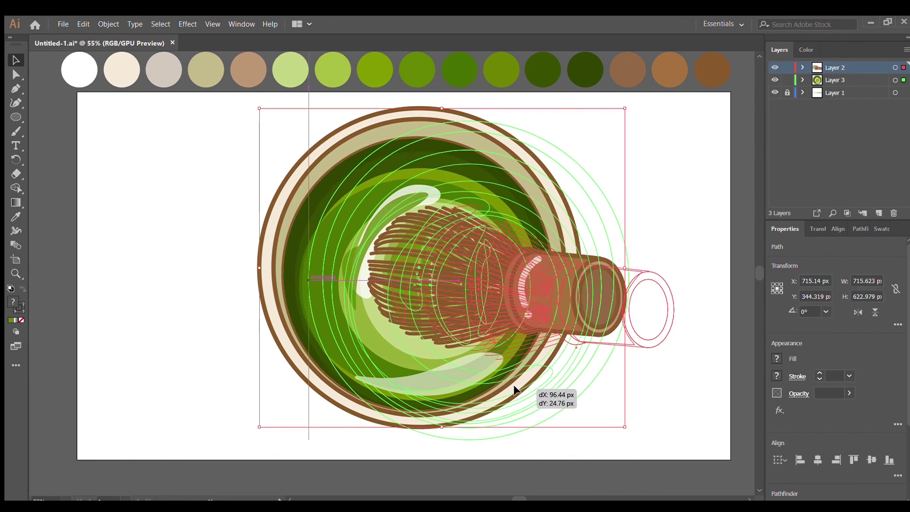
Nudge all artwork further right, lock its layers and add a new background layer.
key("ctrl+shift+a")
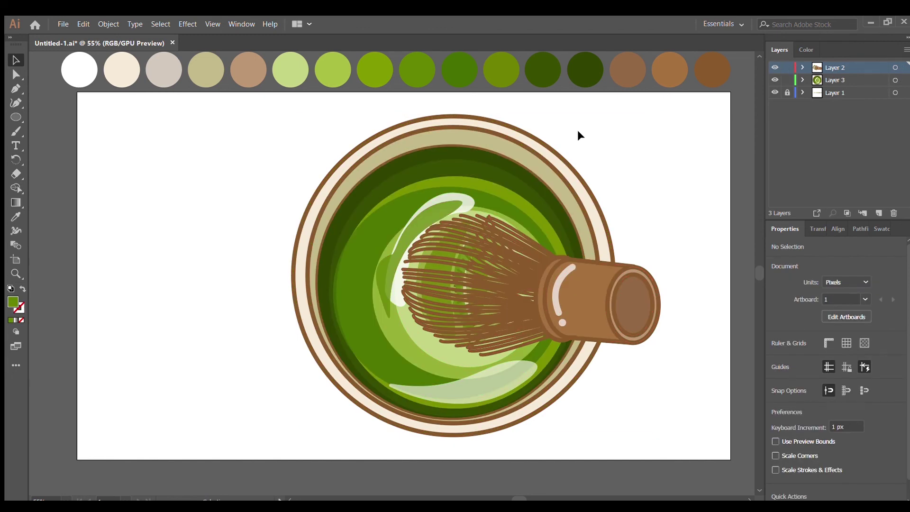
key("ctrl+a")
left_click_drag(521, 365, 555, 369)
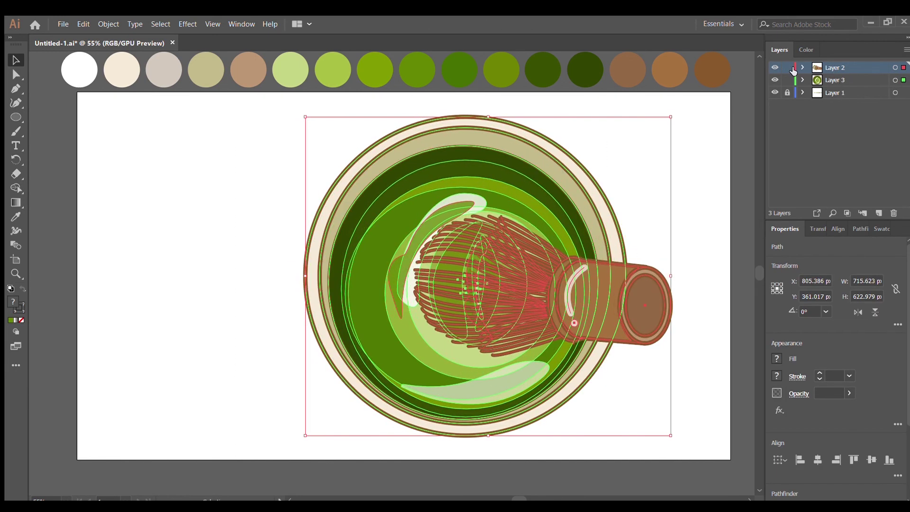
left_click_drag(787, 68, 787, 80)
left_click(842, 79)
key("ctrl+l")
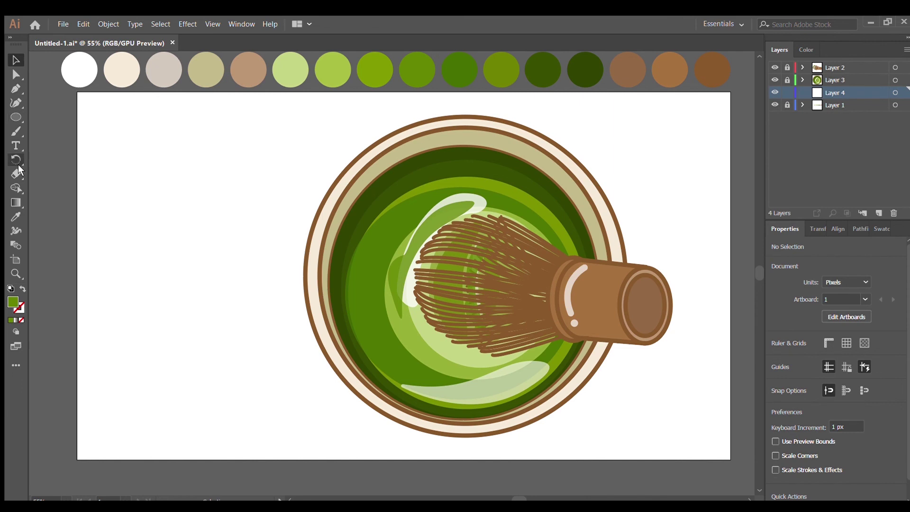
Draw a light beige rectangle covering the whole artboard.
left_click(16, 217)
left_click(164, 69)
key("m")
mouse_move(77, 91)
left_mouse_down()
mouse_move(720, 429)
mouse_move(730, 459)
left_mouse_up()
On a new layer, draw a yellow-green circle at the lower left.
left_click(877, 213)
left_click(16, 74)
left_click(52, 125)
key("i")
left_click(375, 70)
key("l")
left_click_drag(149, 276, 263, 391)
Position the circle at the lower left and enlarge it to about 284 px.
key("v")
left_click_drag(212, 339, 223, 382)
left_click_drag(153, 328, 132, 298)
left_click_drag(272, 370, 282, 370)
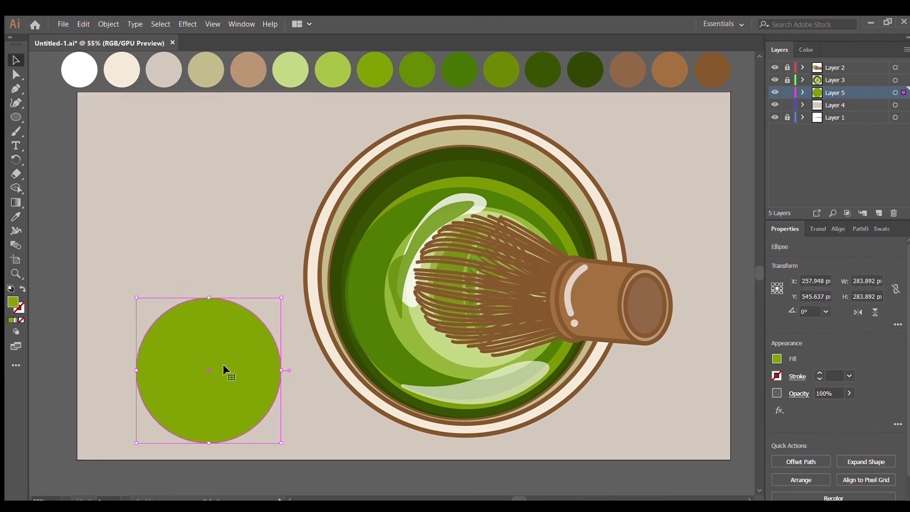
left_click(119, 292)
left_click(585, 69)
left_click(16, 146)
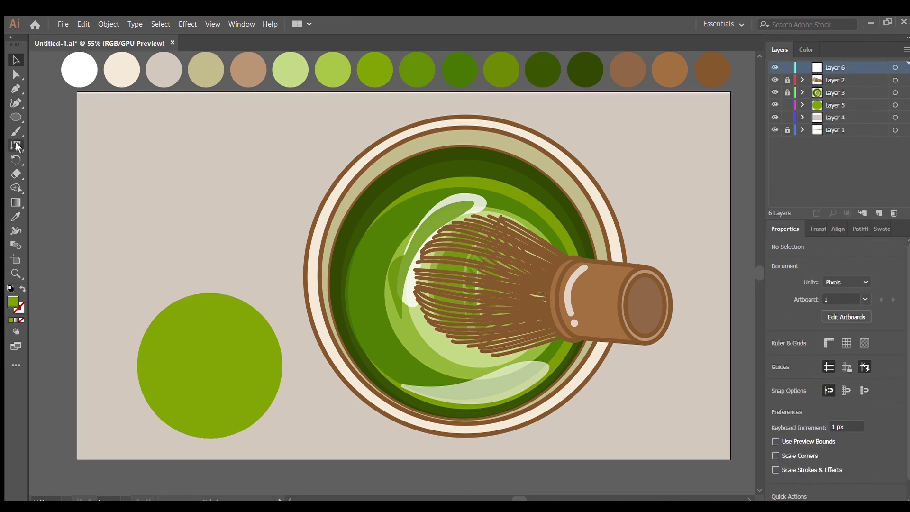
Type vertical お茶 lettering and move it above the circle.
left_click(17, 146)
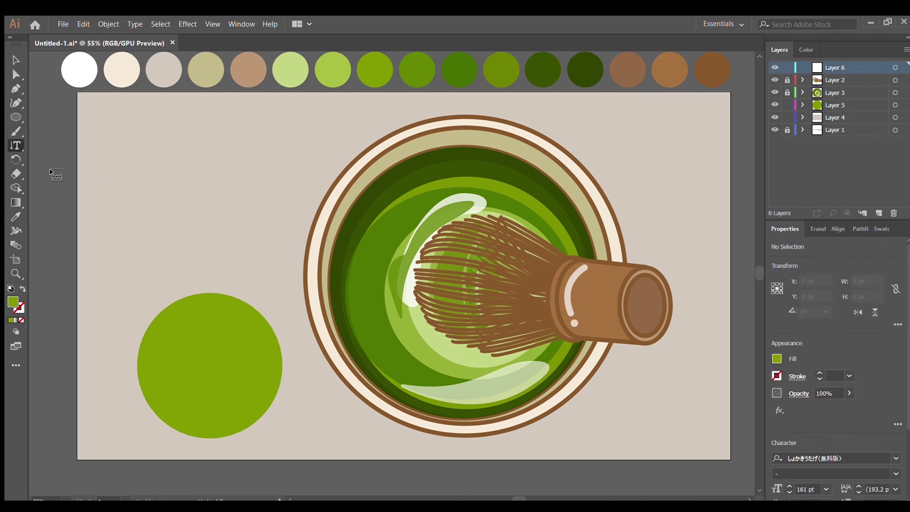
left_click(56, 172)
type("ocha")
key("space")
key("Return")
key("Escape")
left_click_drag(59, 214, 249, 258)
left_click(58, 195)
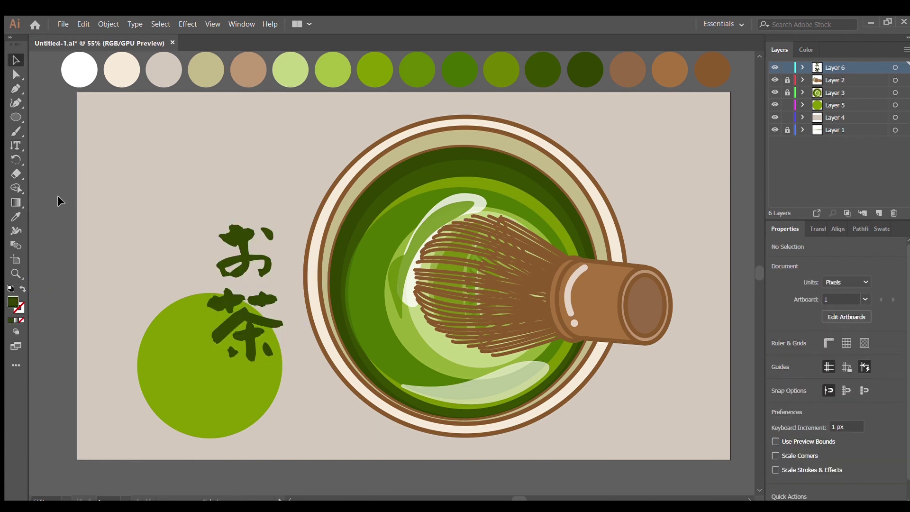
Add a vertical 36 pt line 'どうぞ、召し上がってください' beside the circle.
left_click(17, 146)
left_click(57, 134)
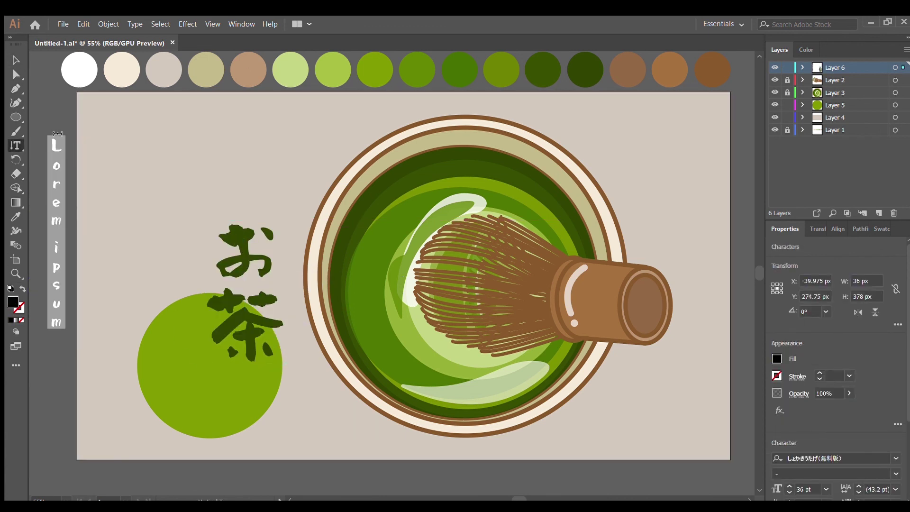
type("douzo,")
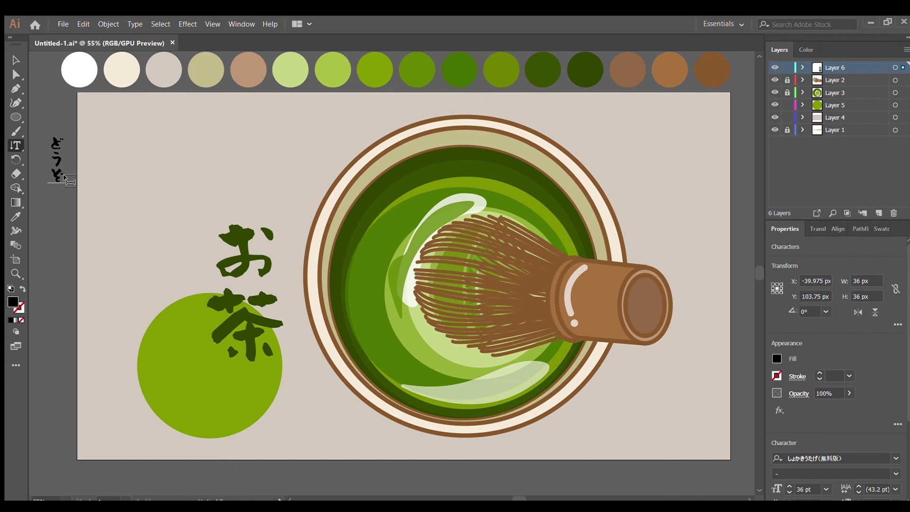
type("meshi")
type("agatte")
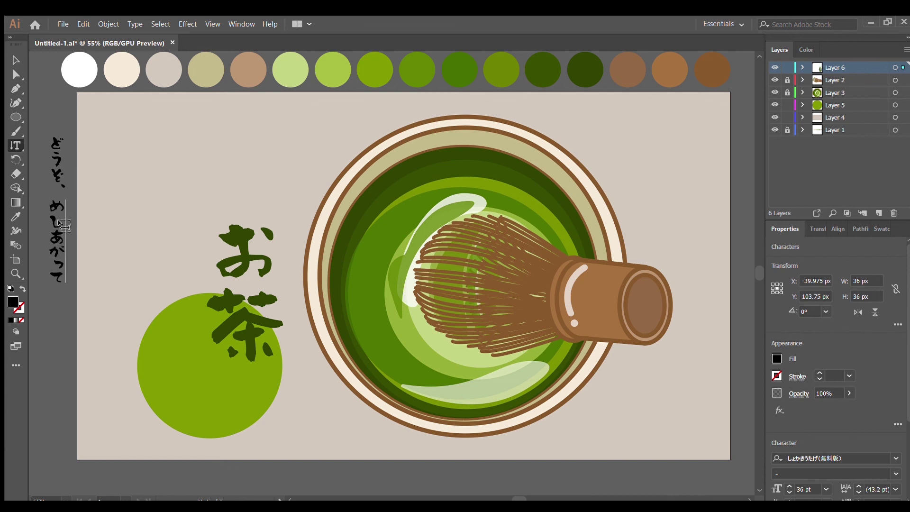
type("kudasai")
key("space")
key("Escape")
left_click_drag(184, 247, 189, 288)
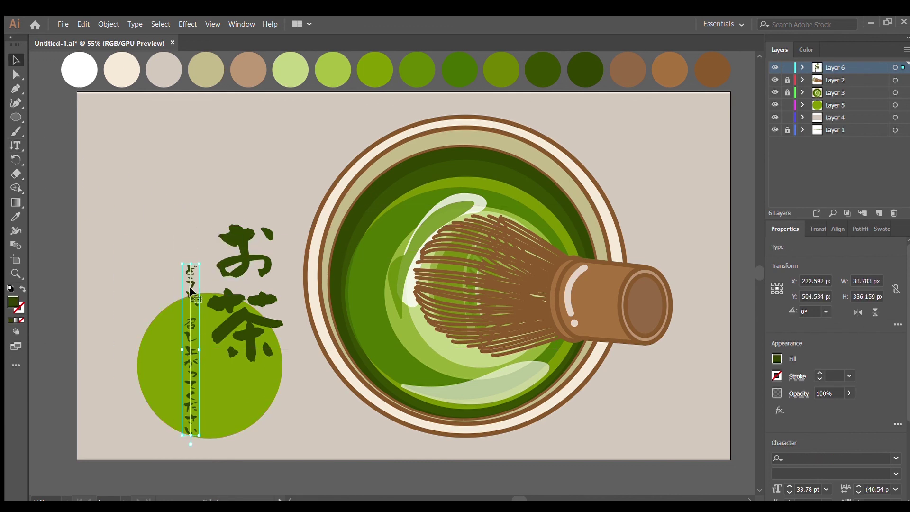
left_click(806, 488)
type("36")
key("Return")
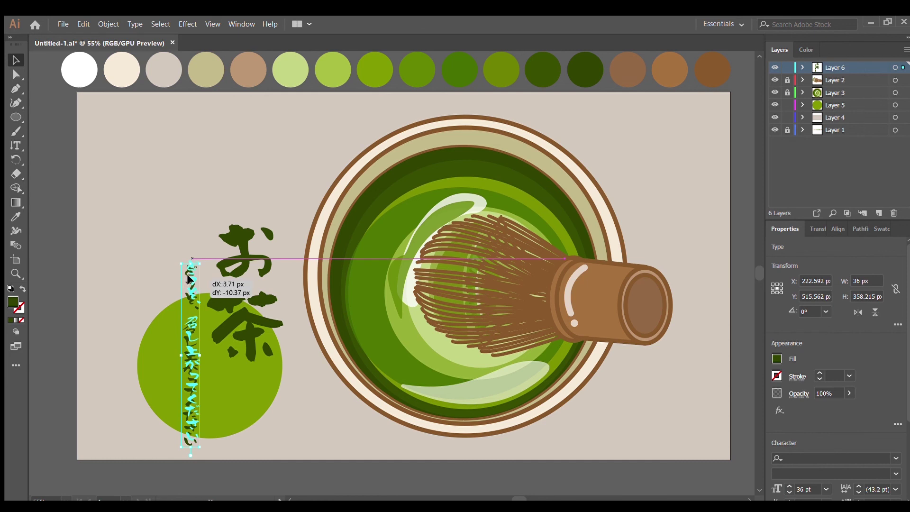
left_click_drag(193, 255, 188, 249)
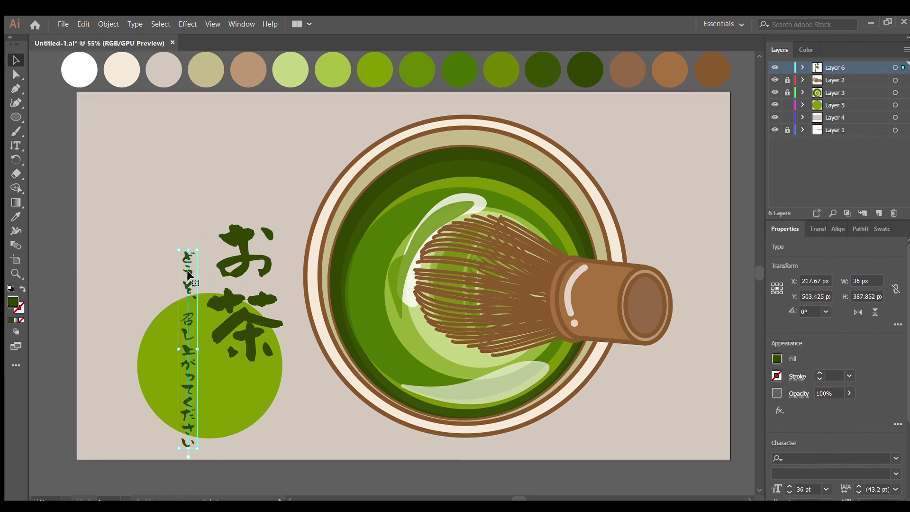
left_click(444, 444)
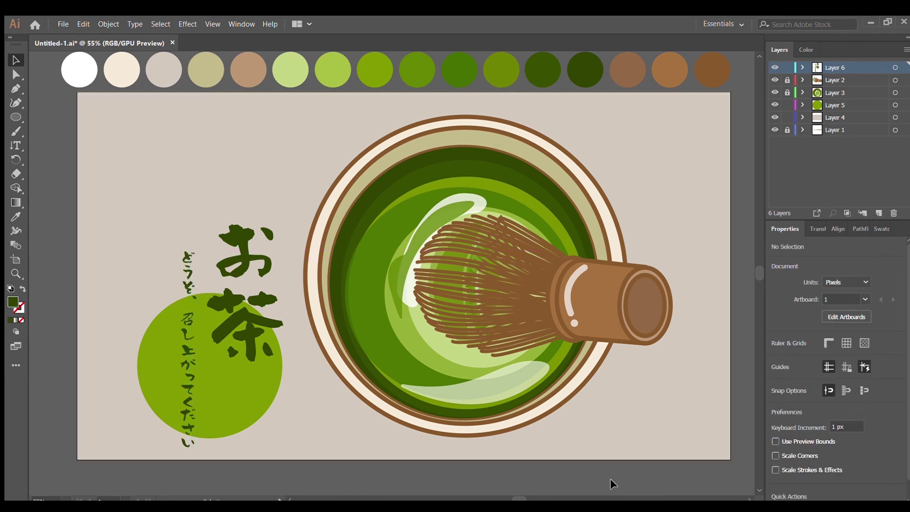